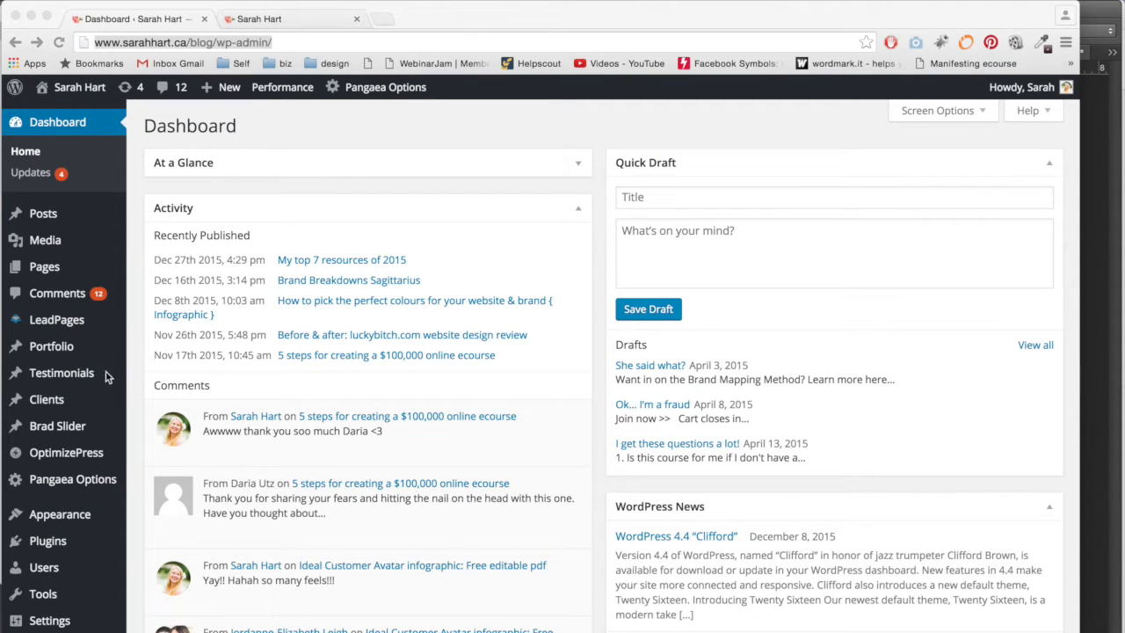
Look over the site's installed themes and open the page for adding a new theme.
mouse_move(87, 524)
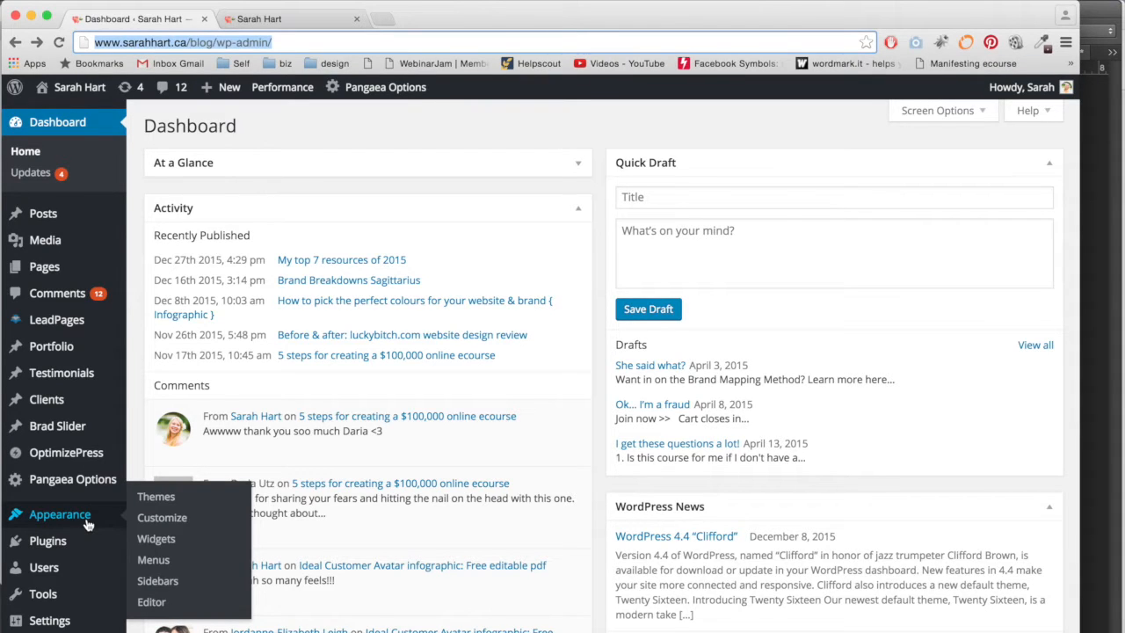
click(156, 498)
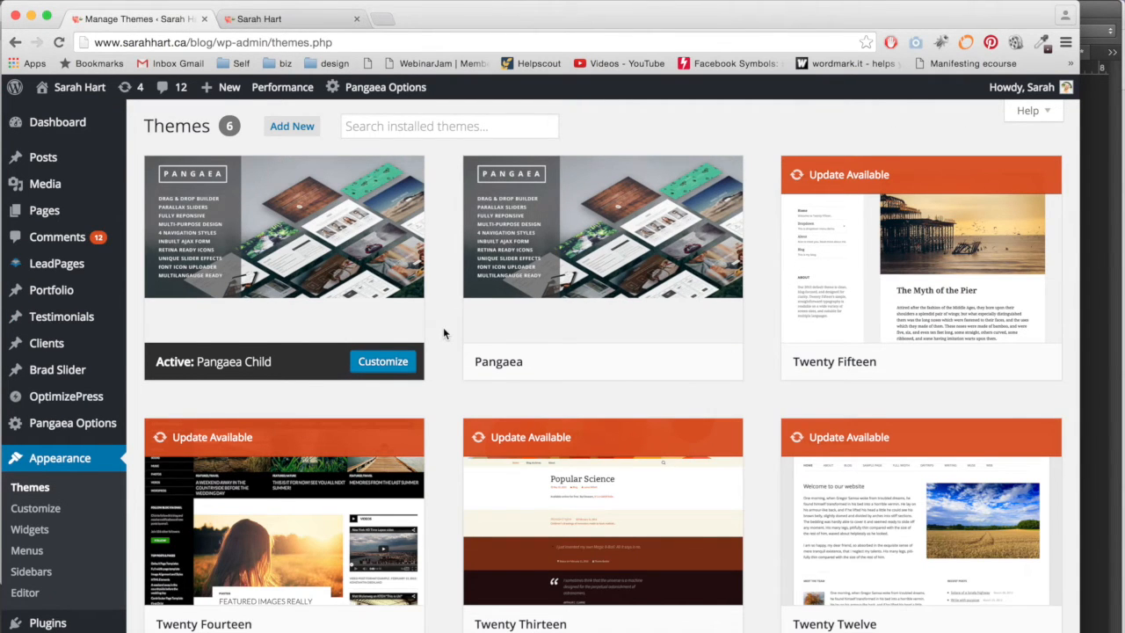
scroll(443, 327, down, 5)
scroll(512, 479, up, 5)
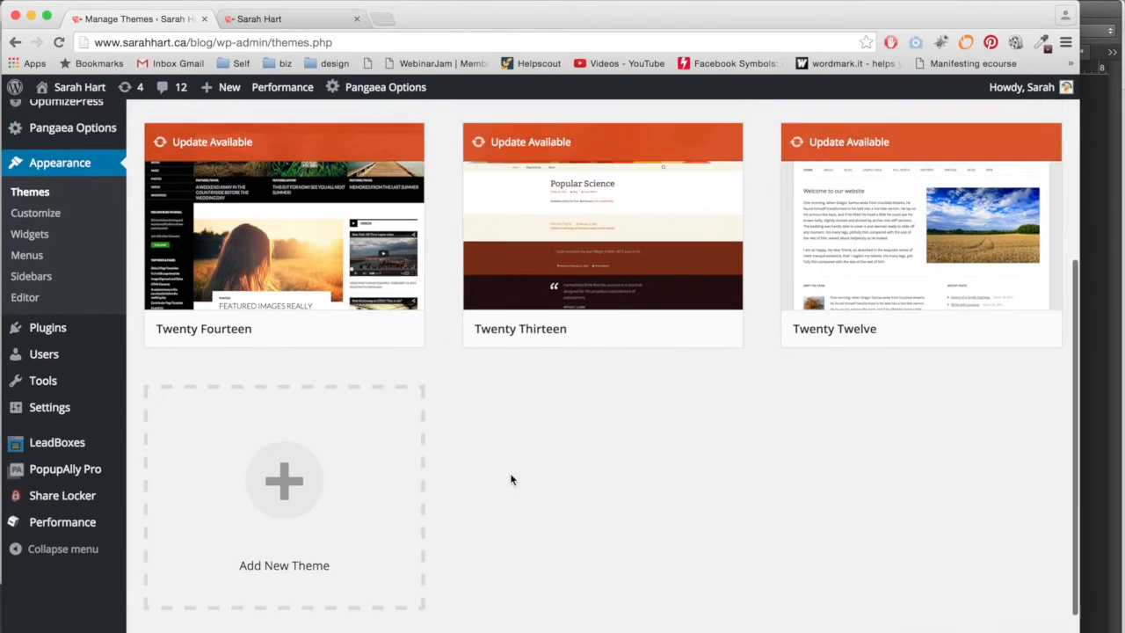
scroll(453, 409, down, 5)
click(349, 431)
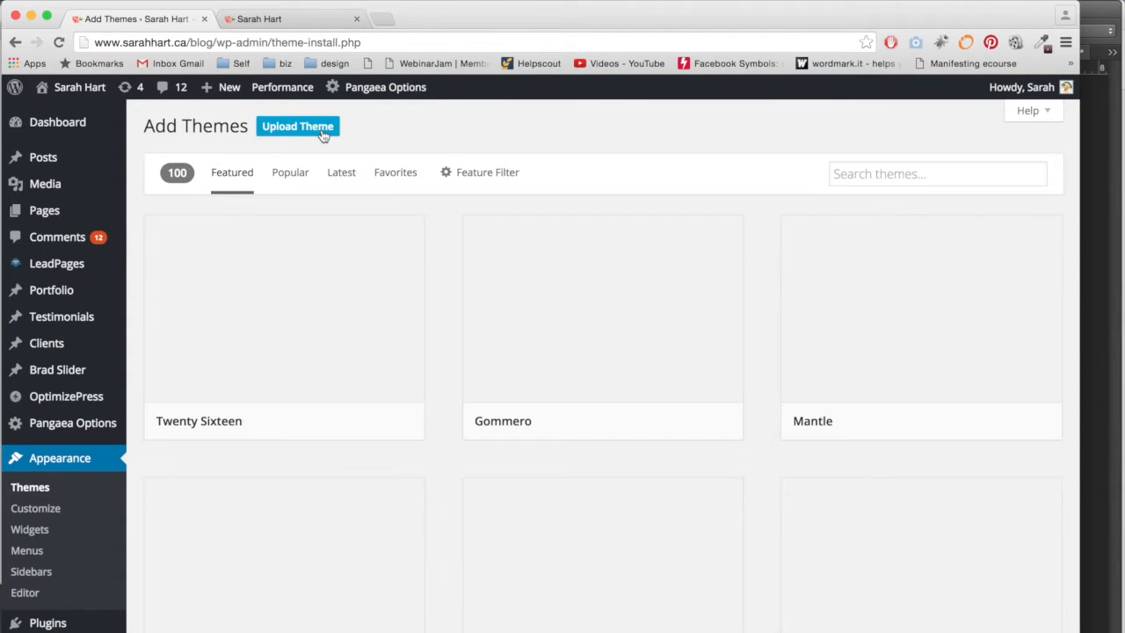
Open bluchic.com in a new browser tab to view its WordPress themes.
click(382, 20)
text(blu)
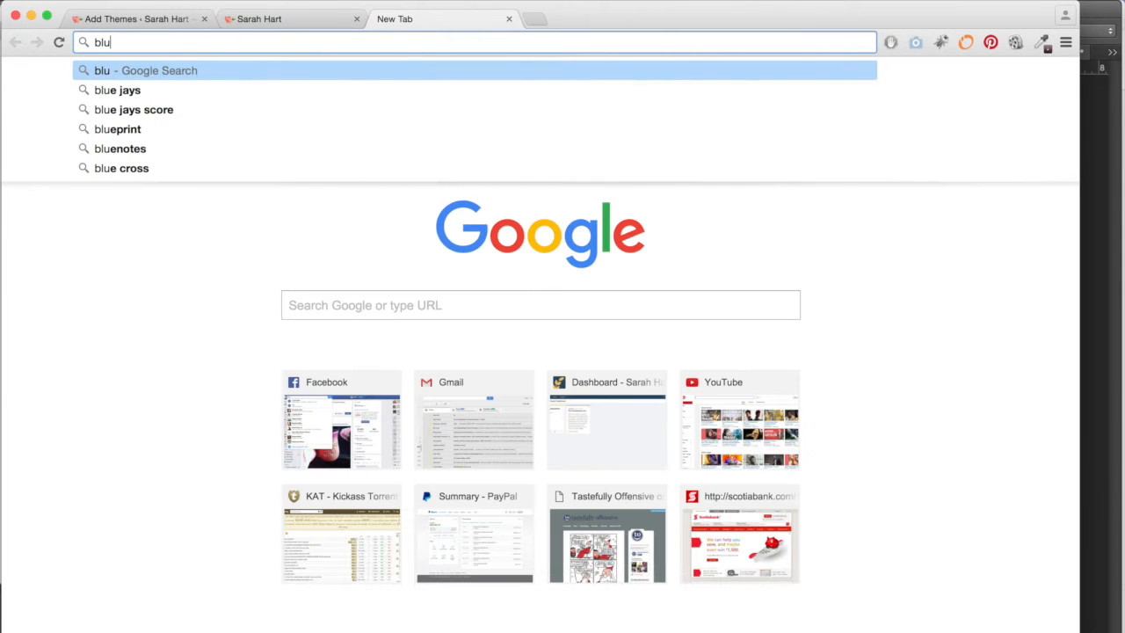
text(chic.com)
key(Return)
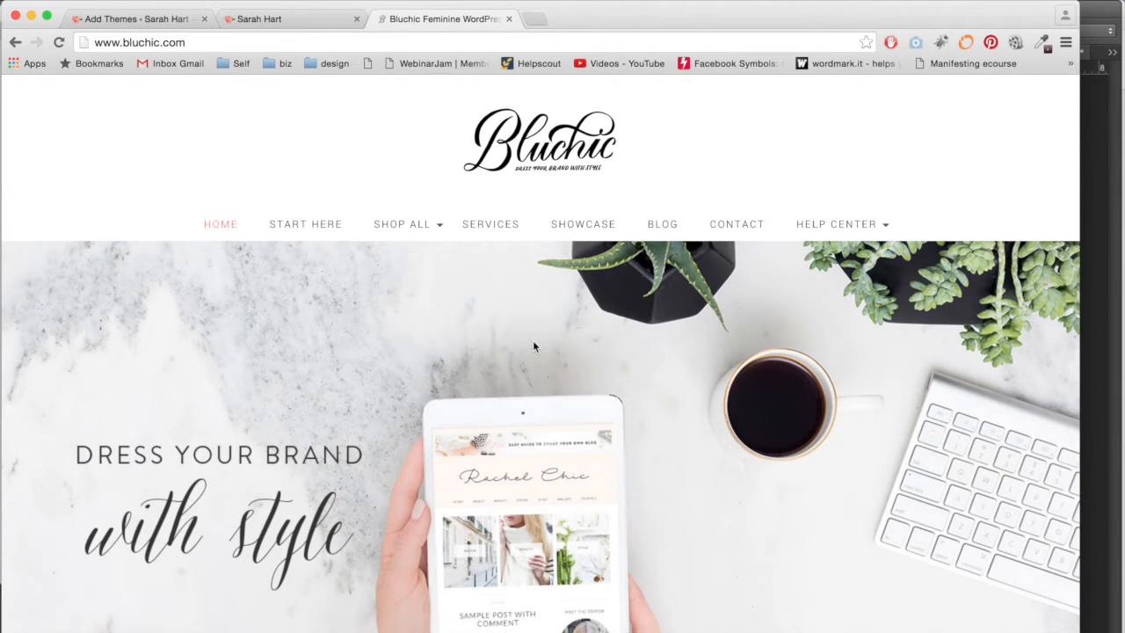
click(548, 42)
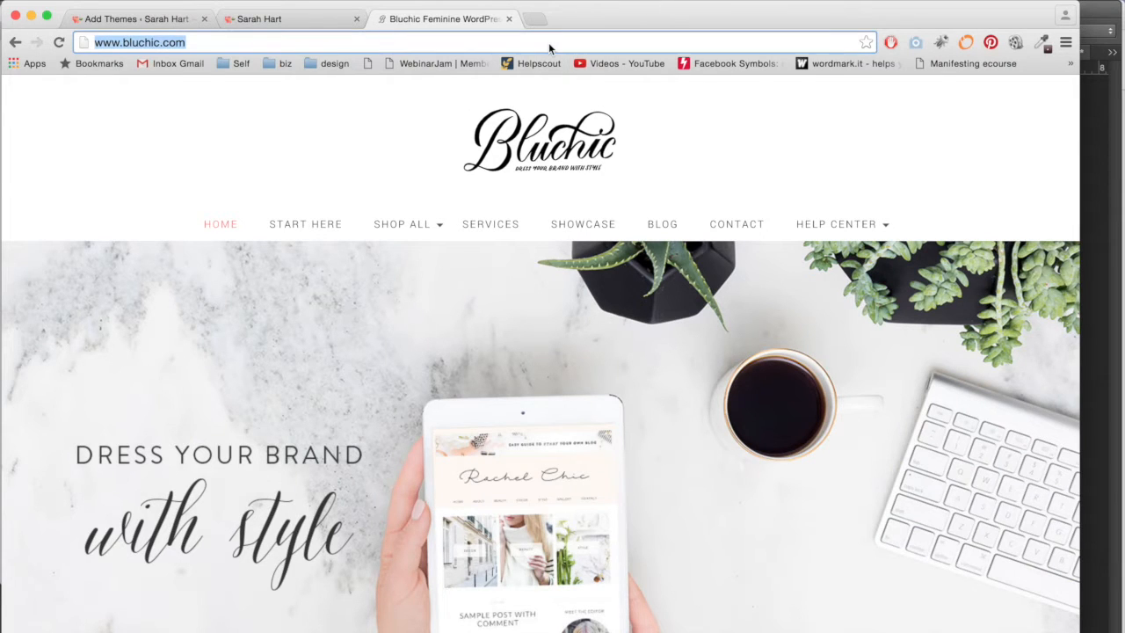
text(divi)
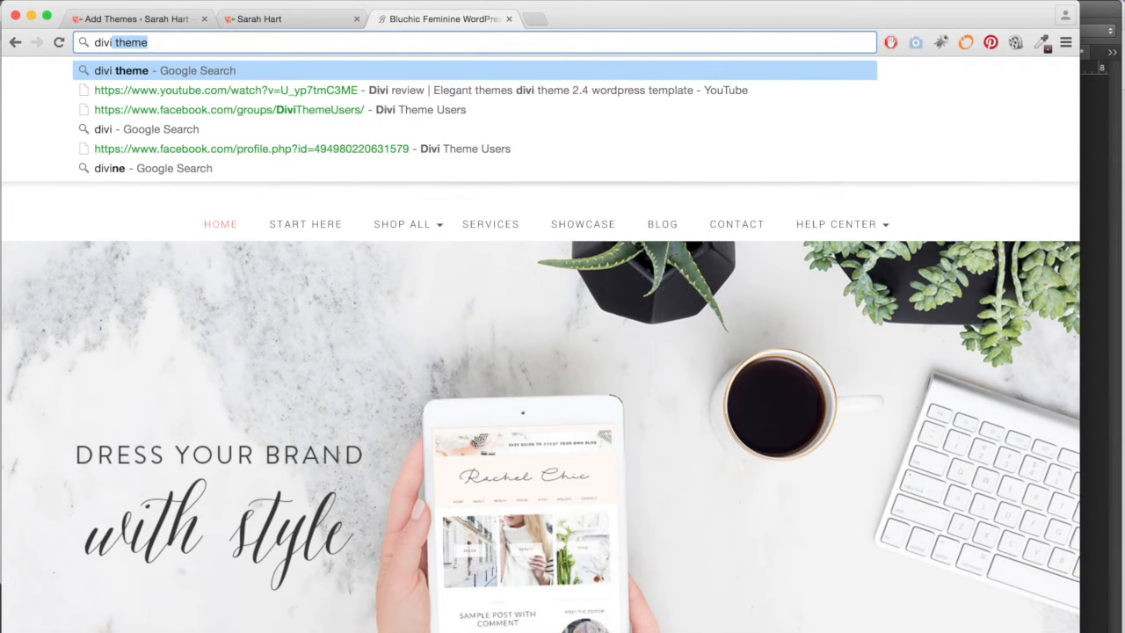
key(BackSpace)
key(BackSpace)
key(BackSpace)
key(BackSpace)
key(BackSpace)
text(elegant)
key(Return)
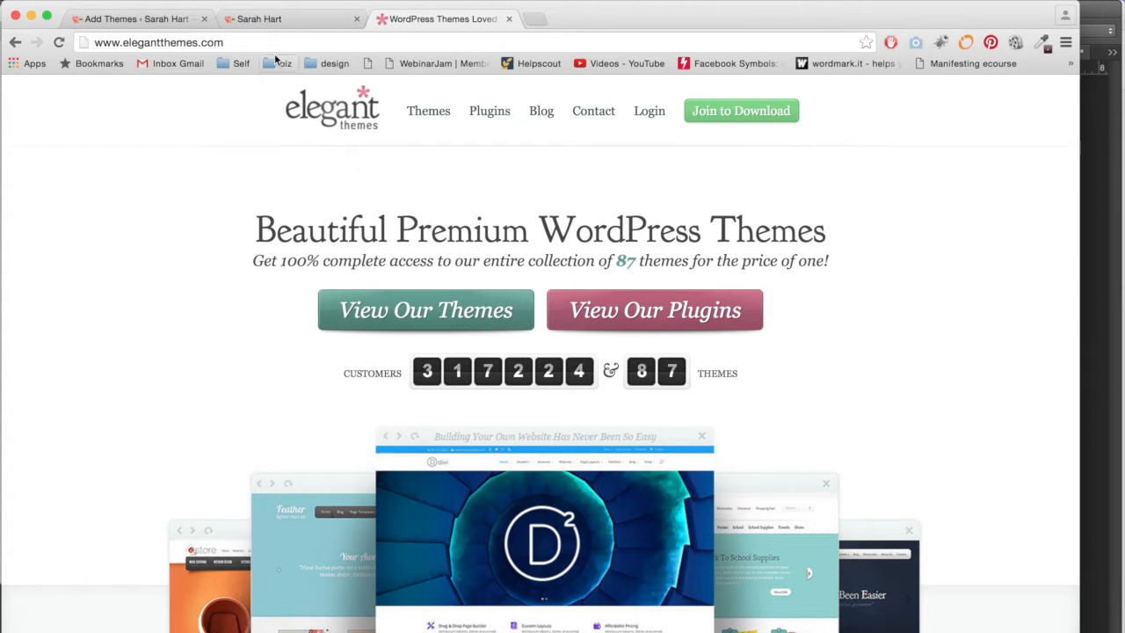
Return to the WordPress Add Themes page and examine the install and preview options of the Twenty Sixteen theme.
click(180, 20)
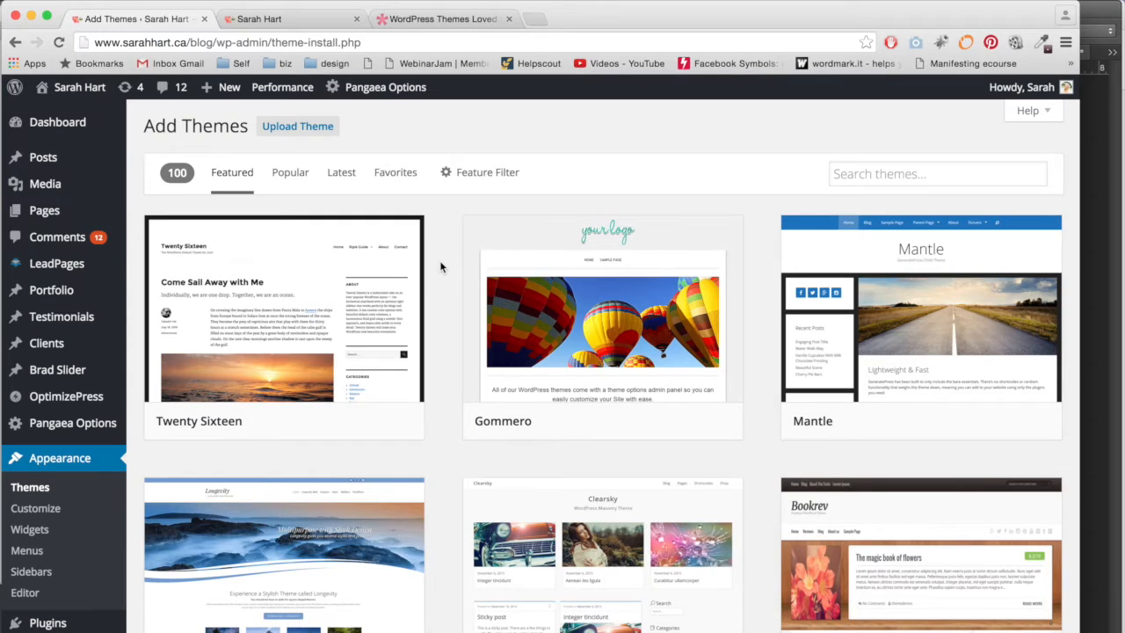
mouse_move(366, 291)
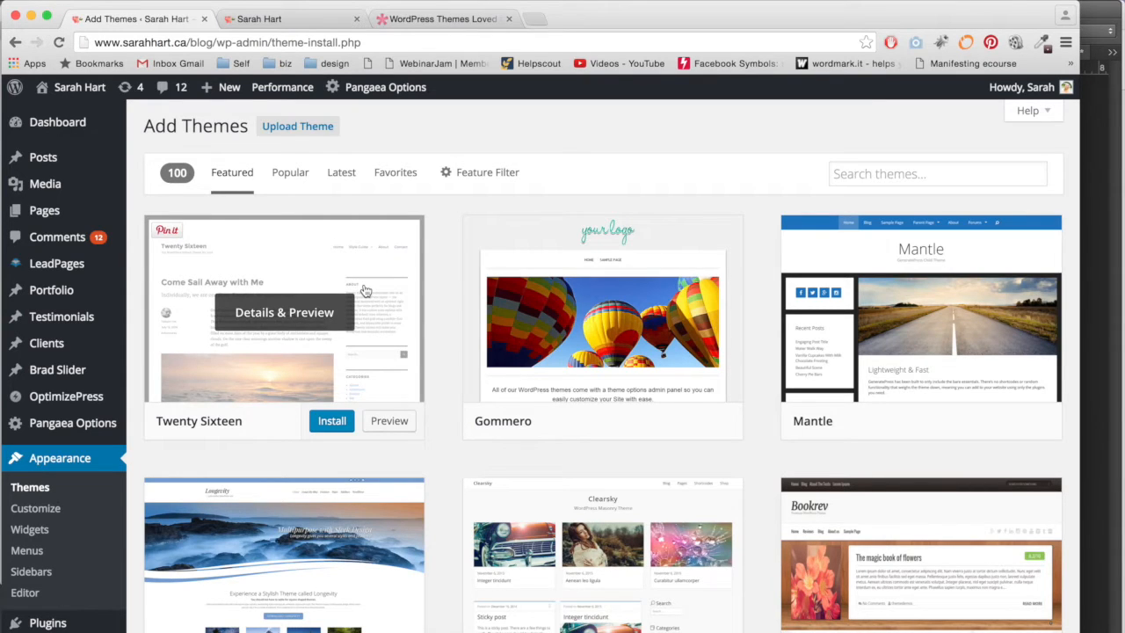
mouse_move(396, 303)
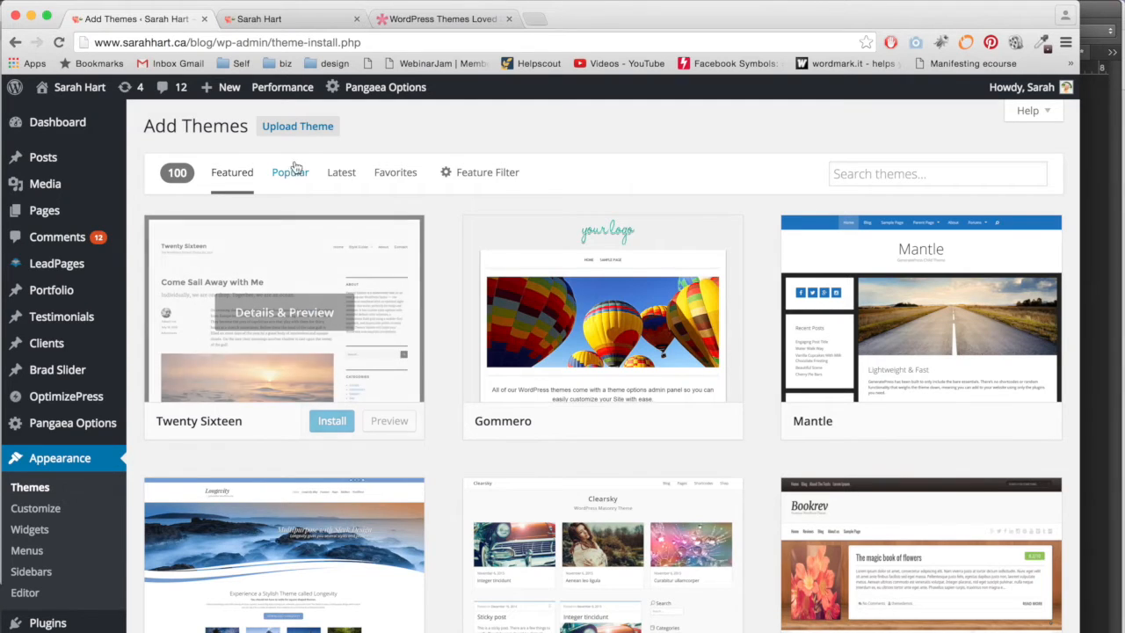
mouse_move(310, 422)
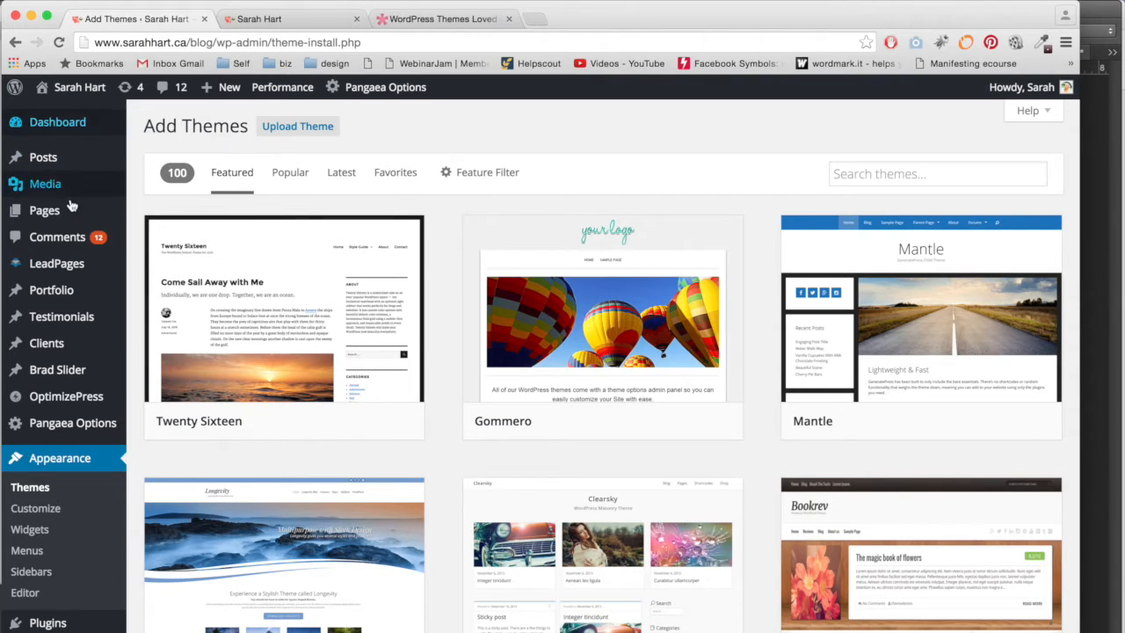
Start a new page on the WordPress site.
mouse_move(61, 165)
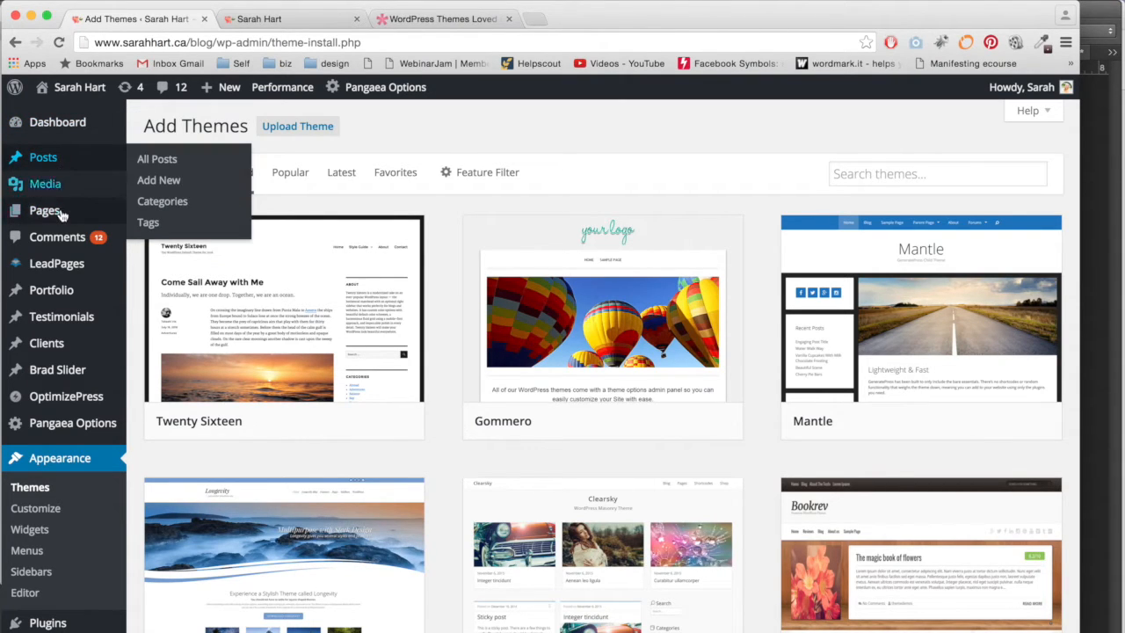
mouse_move(63, 220)
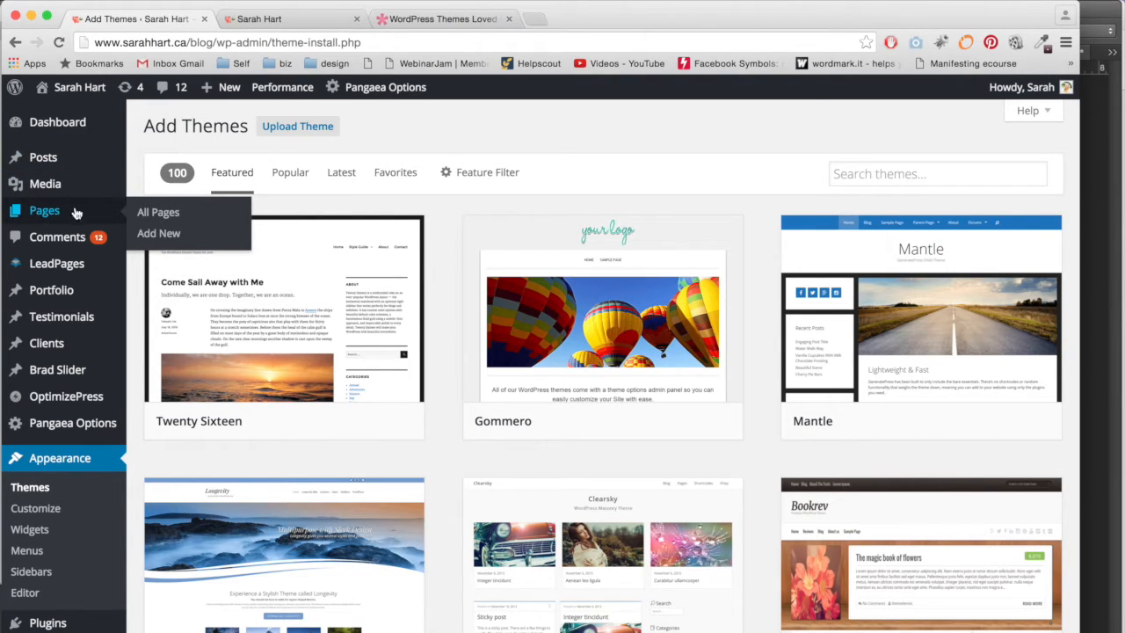
click(158, 233)
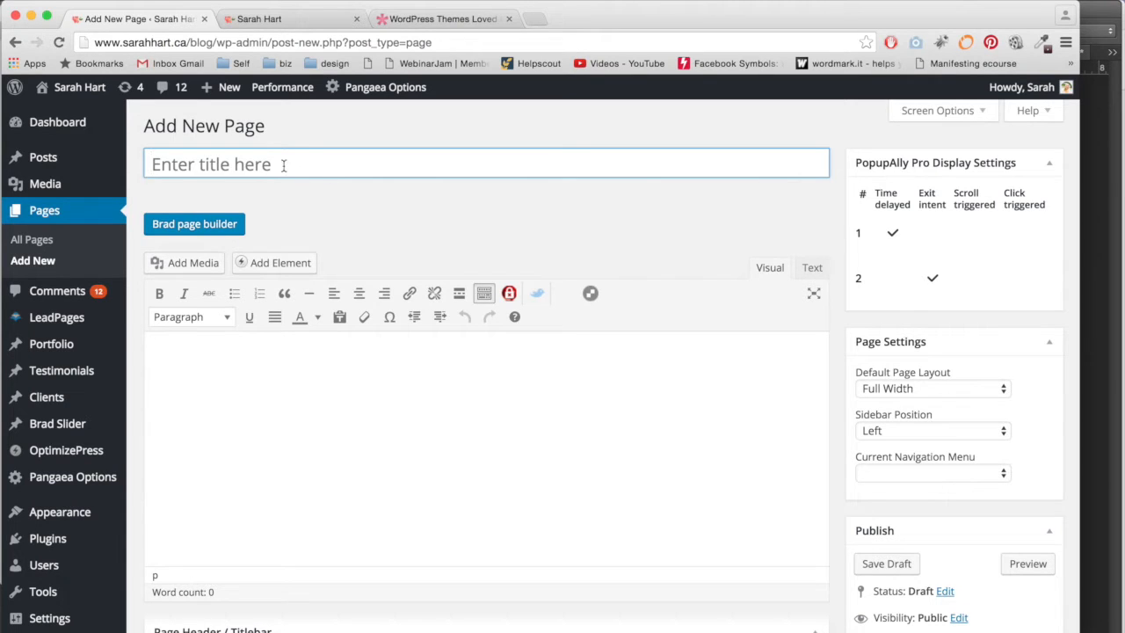
Enter "Test" as the body text of the new page.
click(294, 394)
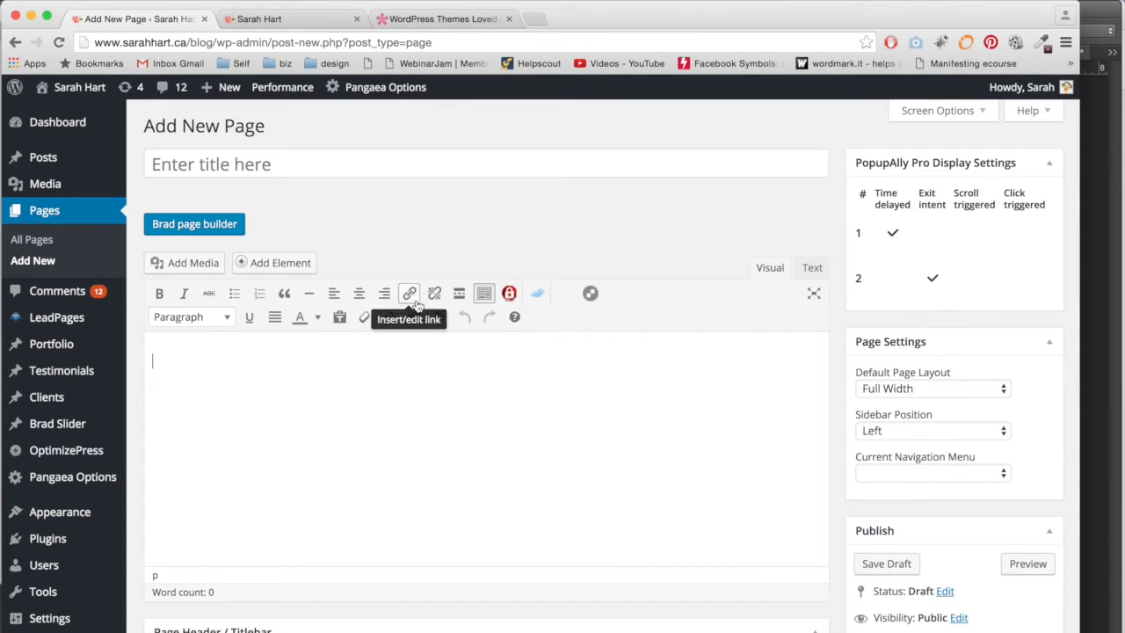
click(484, 295)
click(484, 295)
text(Test)
View the paragraph and heading formats available for the word "Test" without applying one.
double_click(215, 365)
click(220, 318)
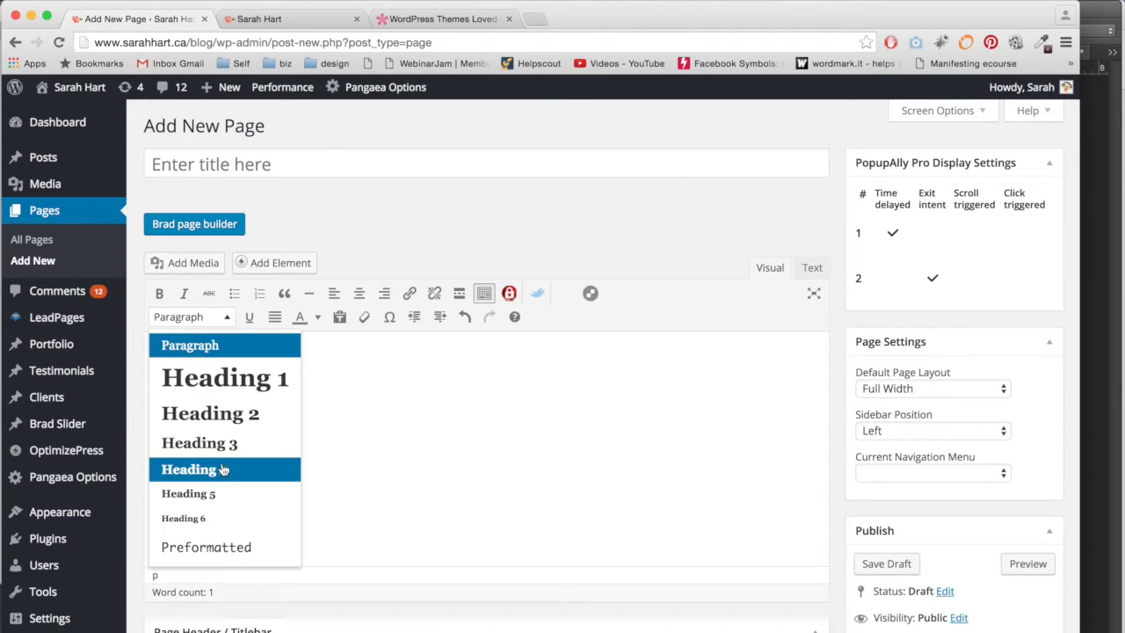
click(362, 473)
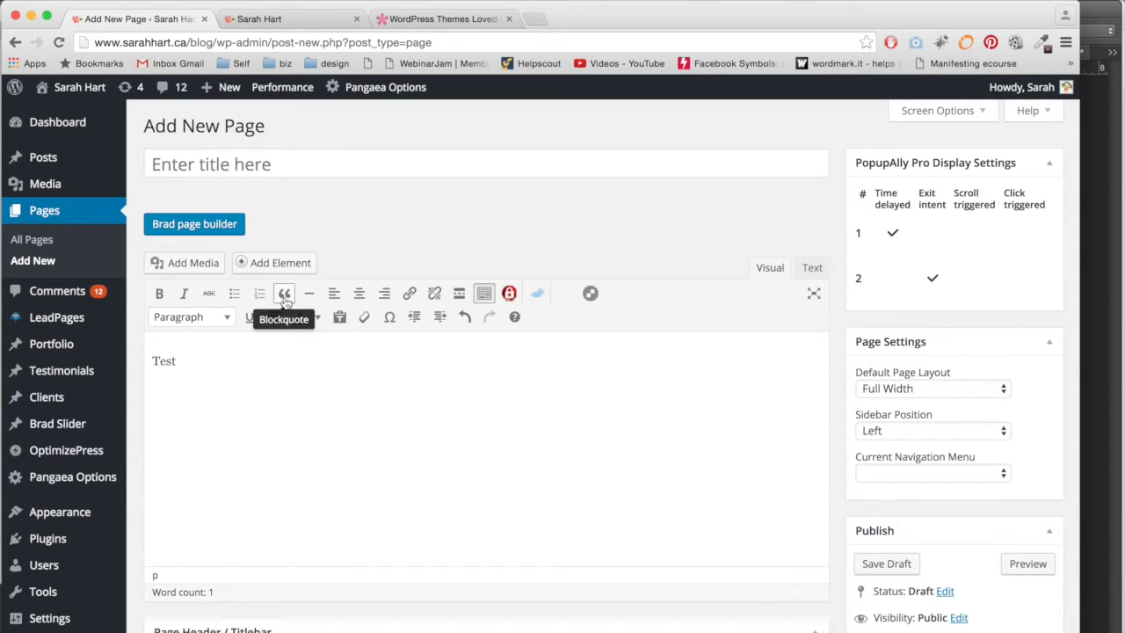
Center the word "Test" in the page body.
double_click(218, 361)
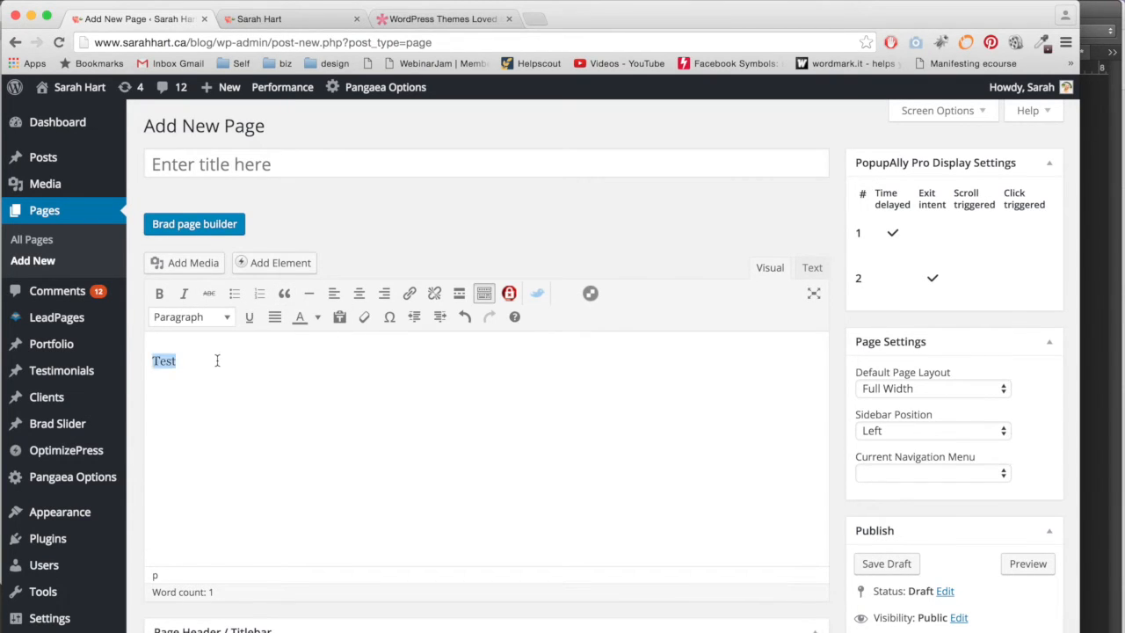
click(358, 292)
click(554, 359)
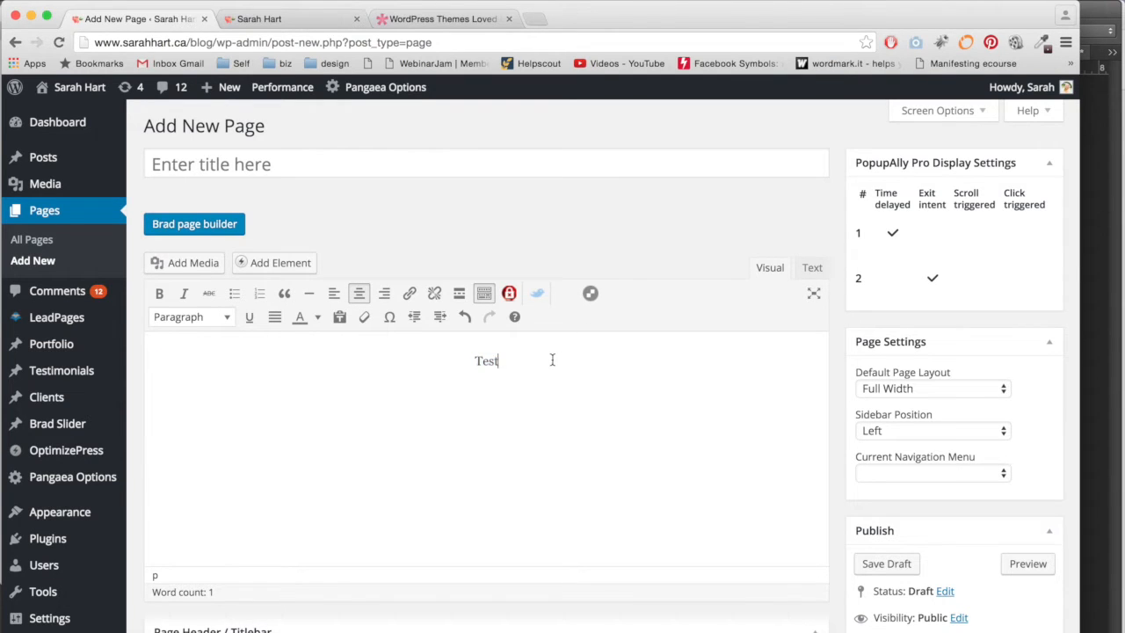
drag(510, 356, 460, 358)
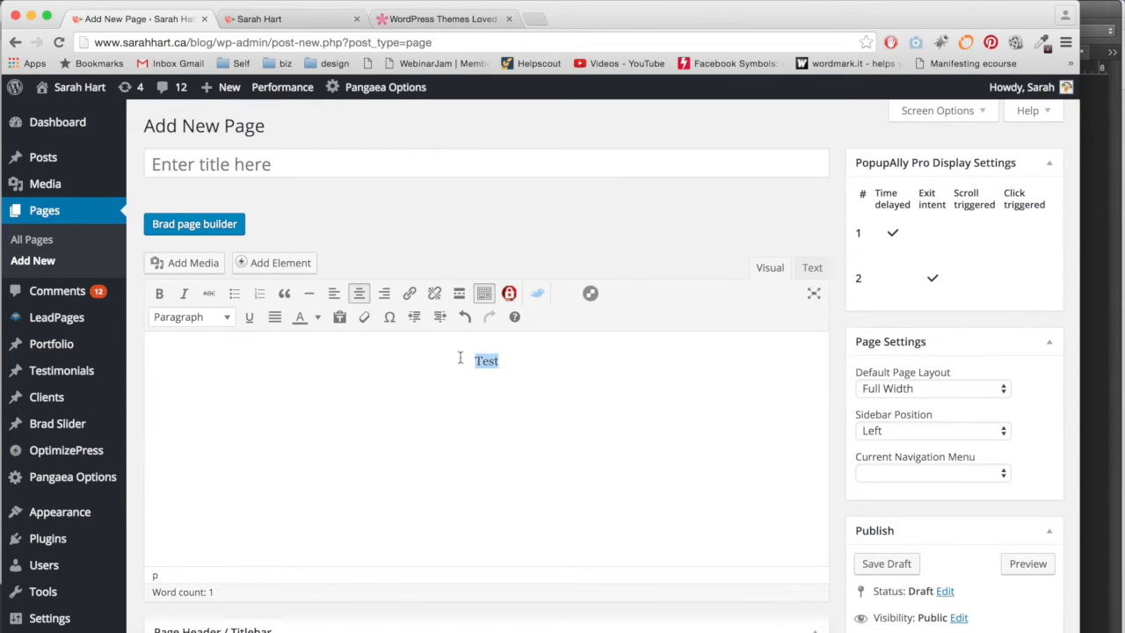
click(410, 294)
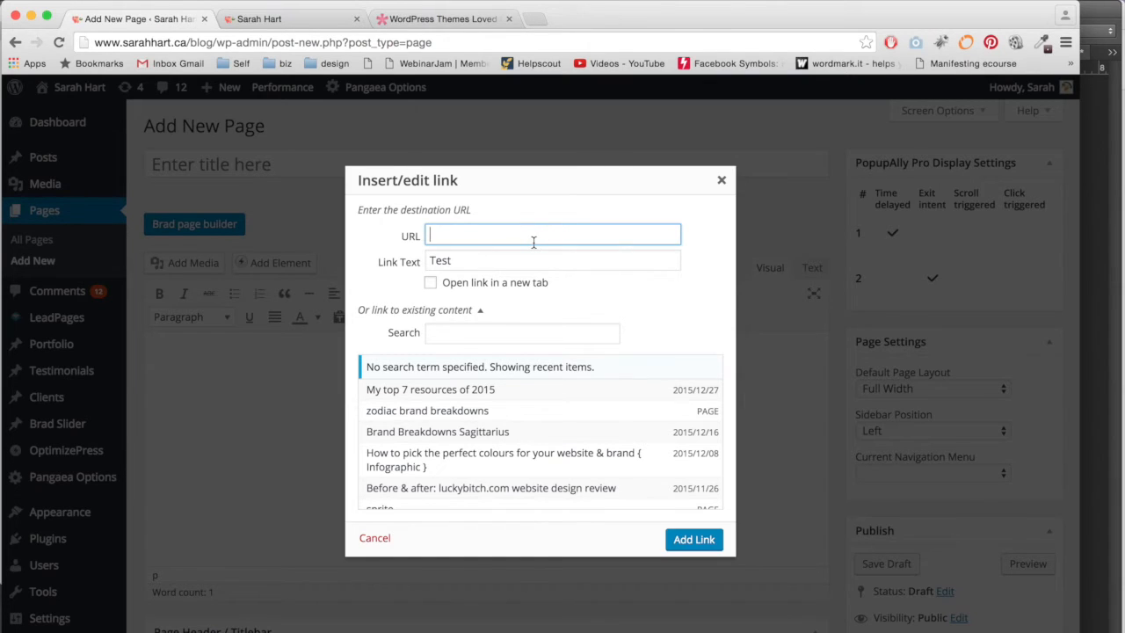
click(455, 25)
click(437, 41)
key(super+c)
click(136, 22)
key(super+v)
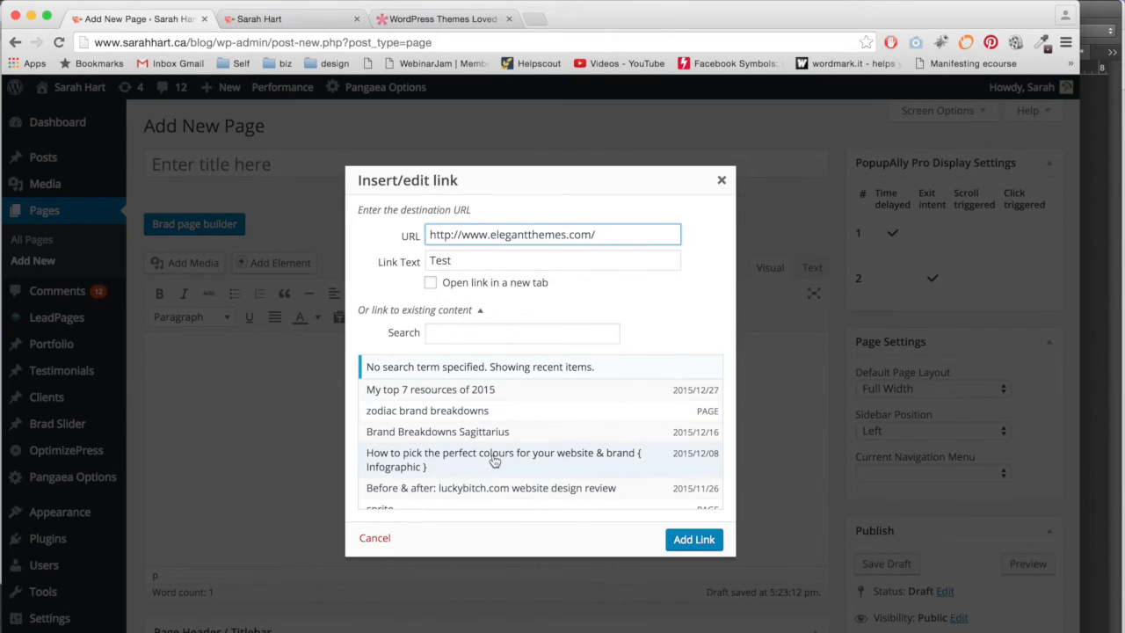
scroll(508, 500, down, 2)
scroll(506, 466, up, 2)
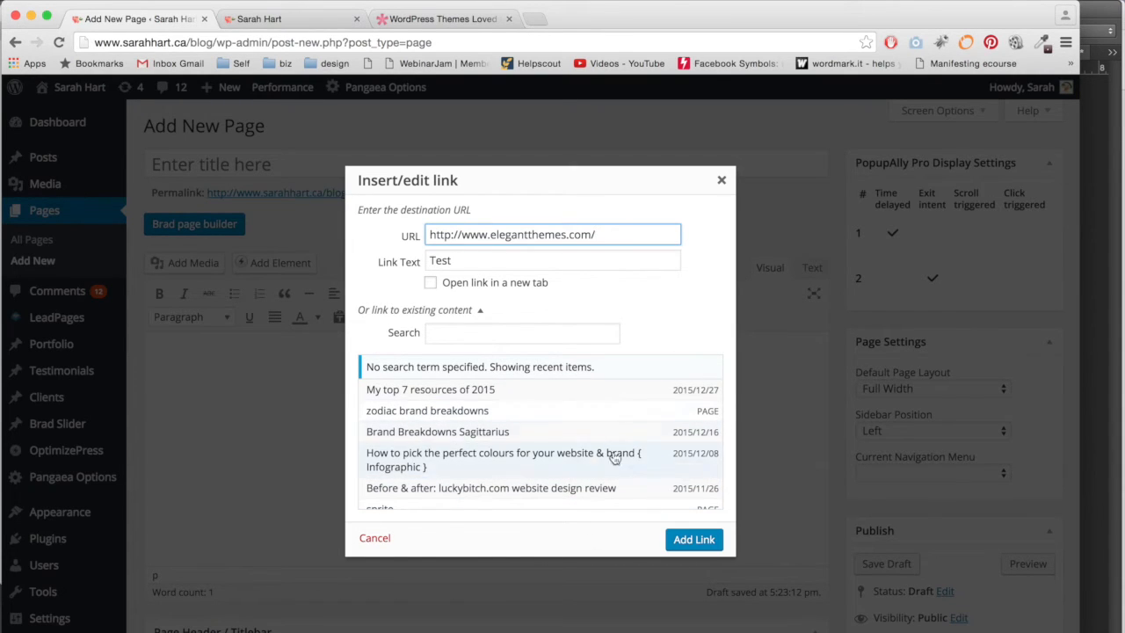
click(722, 180)
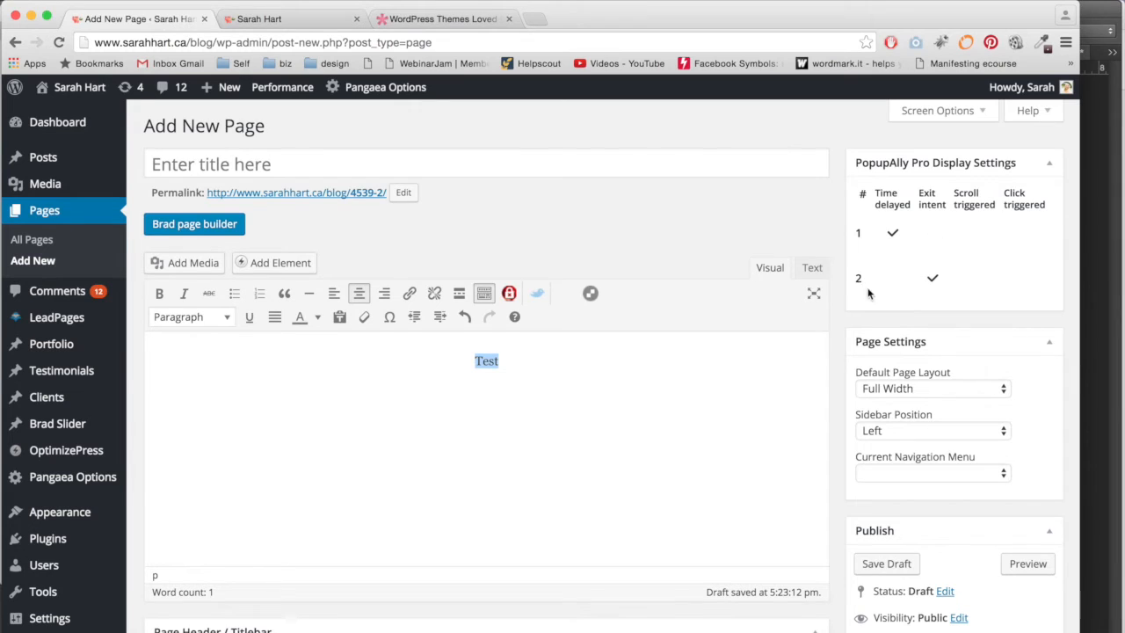
Examine the default page layout and sidebar position choices in the page settings, leaving Full Width and Left selected.
scroll(982, 292, down, 1)
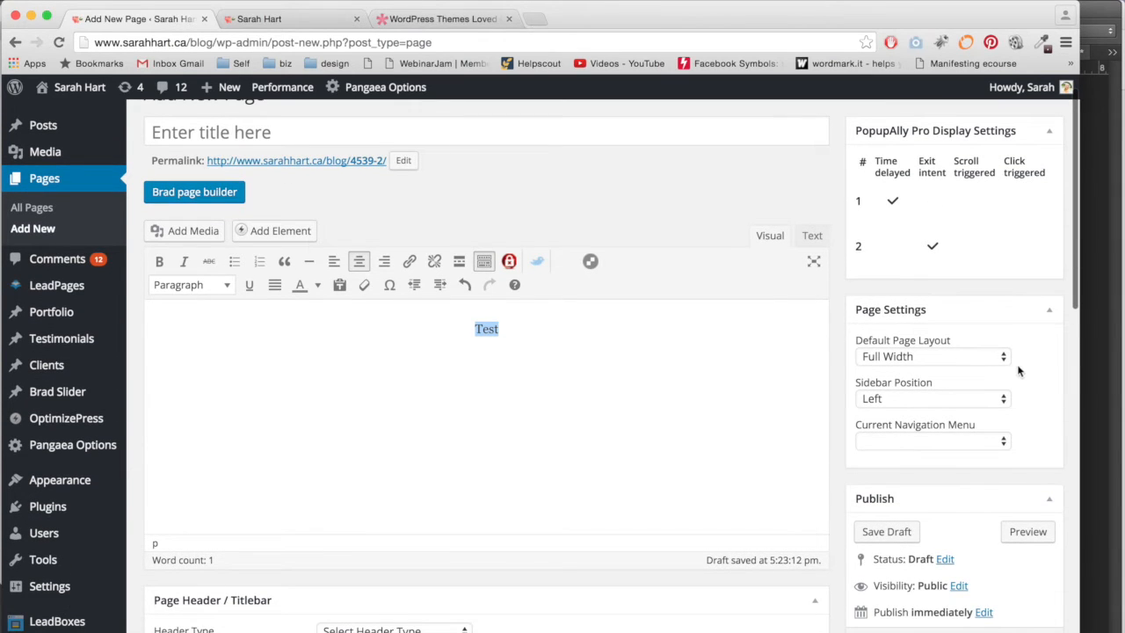
click(980, 356)
click(967, 357)
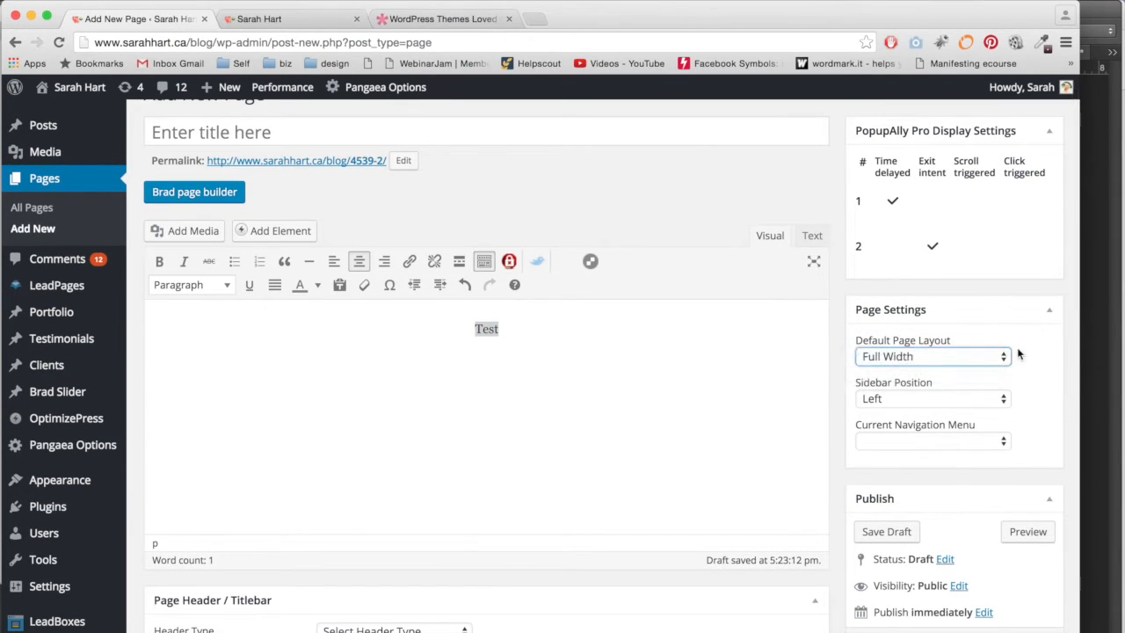
click(966, 399)
click(1004, 400)
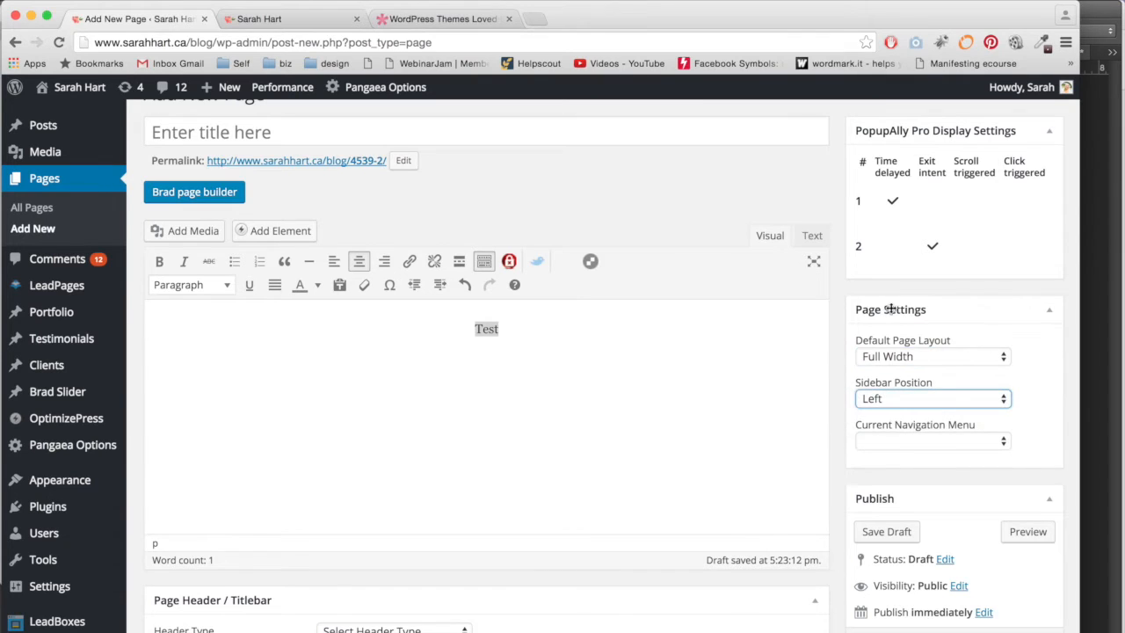
scroll(922, 308, up, 1)
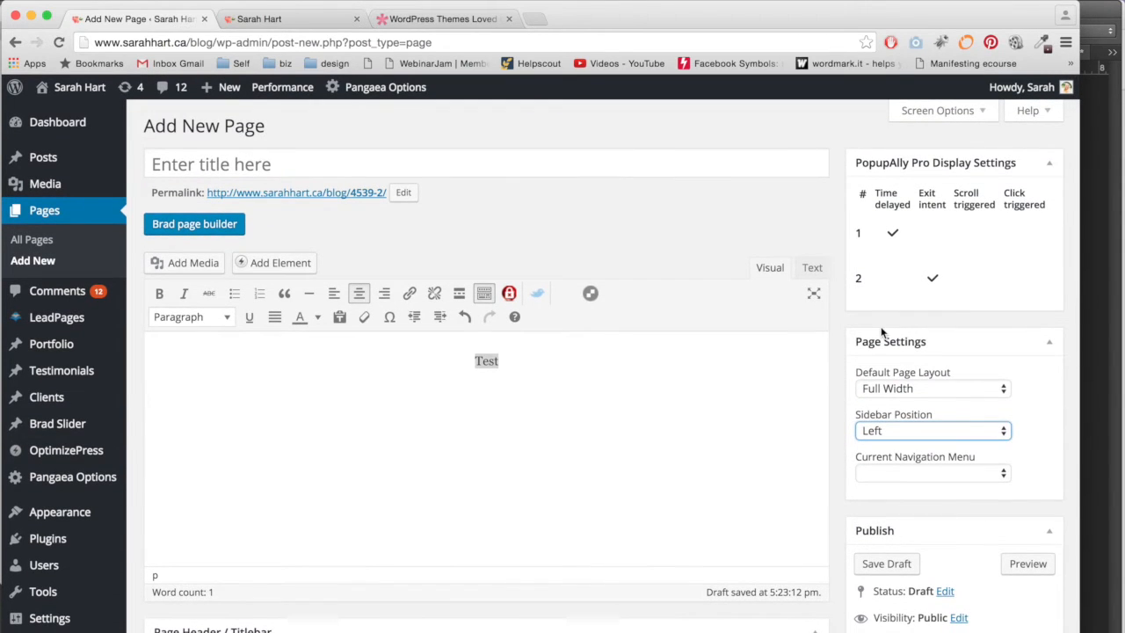
Open the page's publish date and time for editing and accept them unchanged.
scroll(866, 360, down, 4)
scroll(850, 381, down, 4)
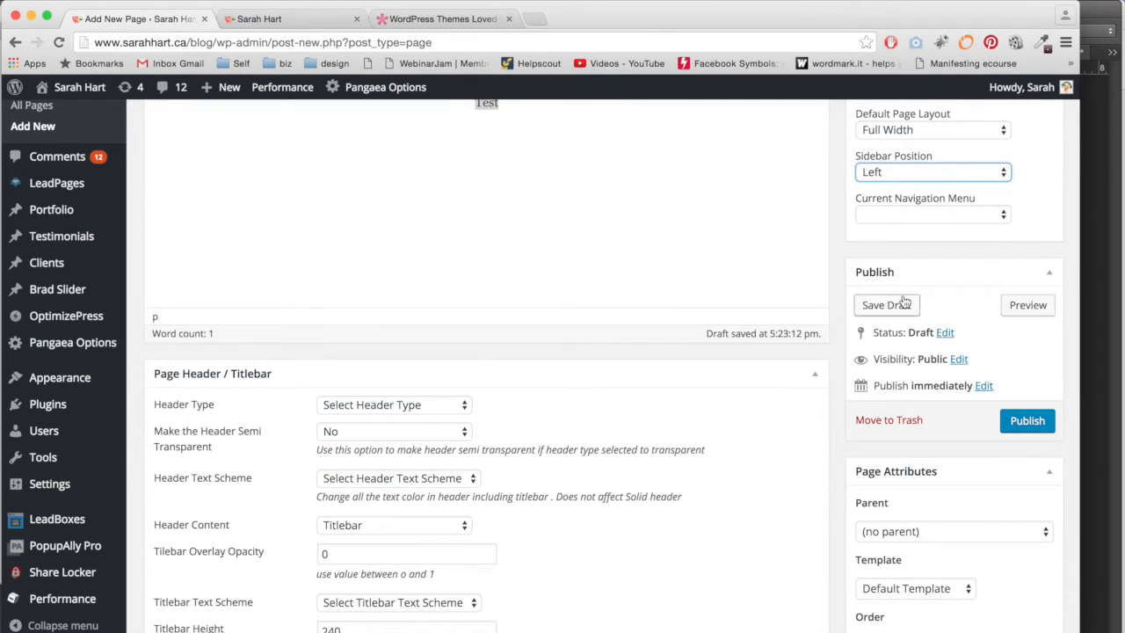
click(984, 387)
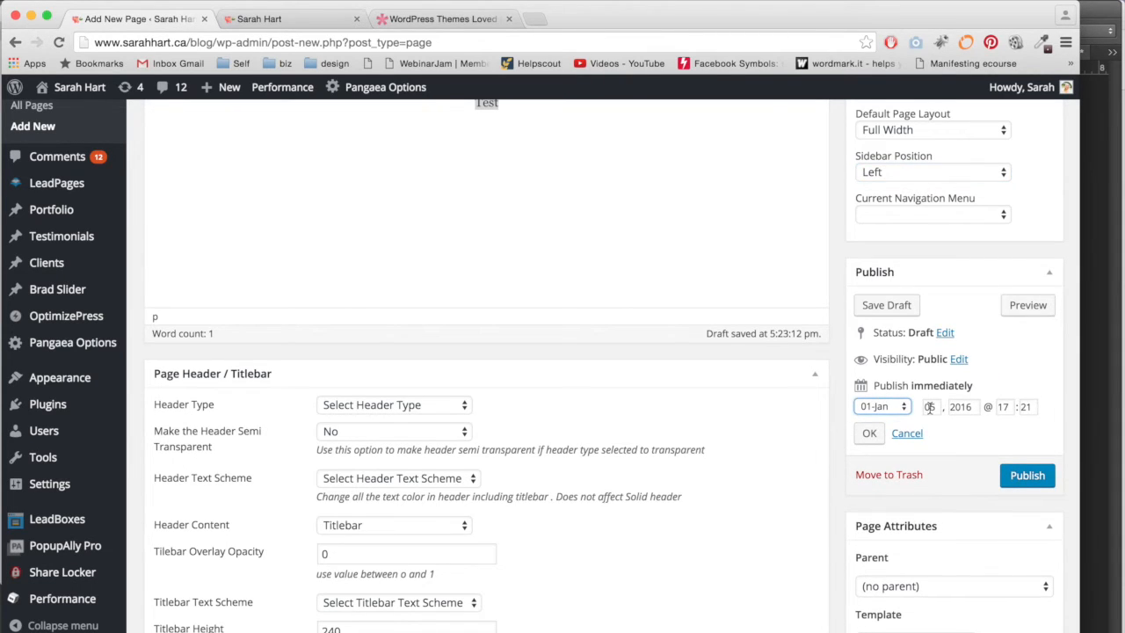
click(861, 432)
Examine the page attributes, featured image and page header settings below the publishing options.
scroll(847, 400, down, 2)
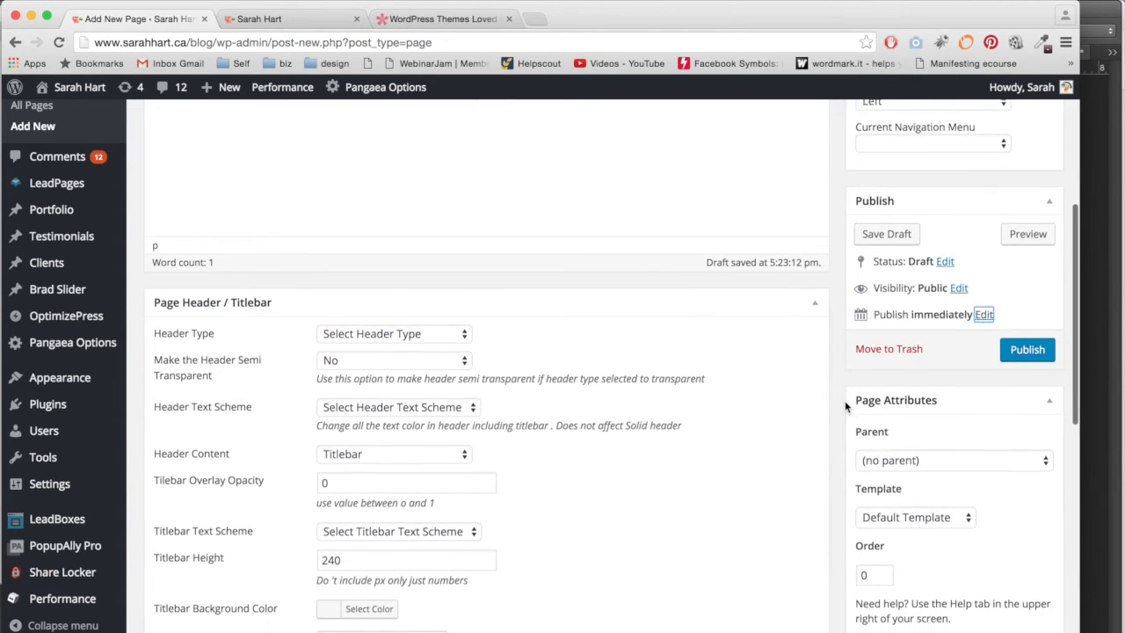
scroll(845, 406, down, 1)
scroll(846, 406, down, 3)
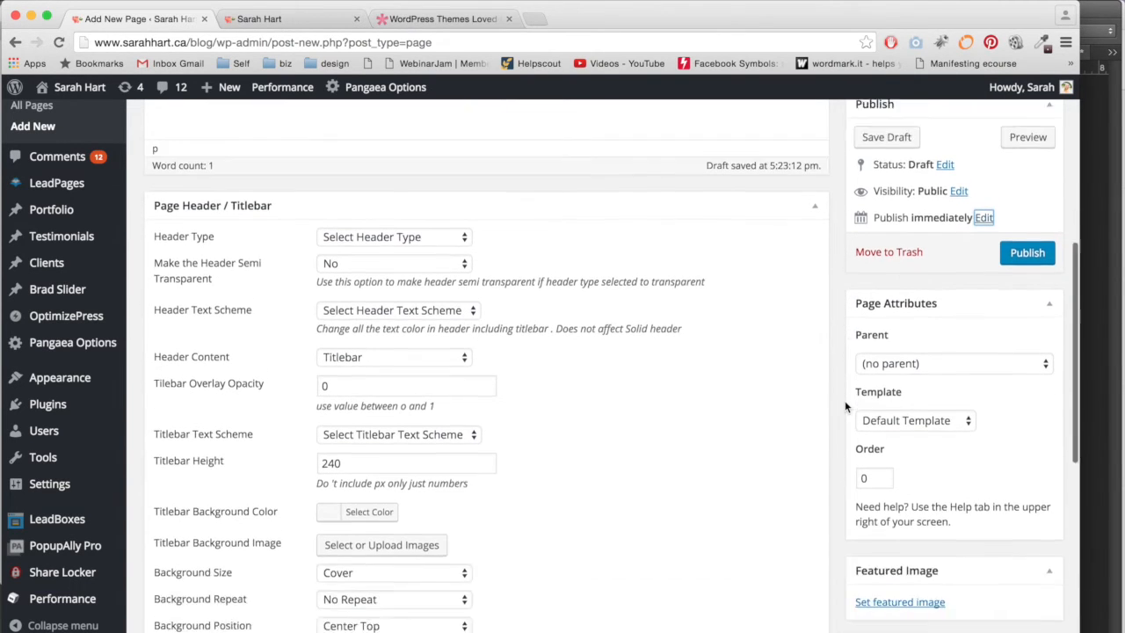
scroll(845, 406, down, 1)
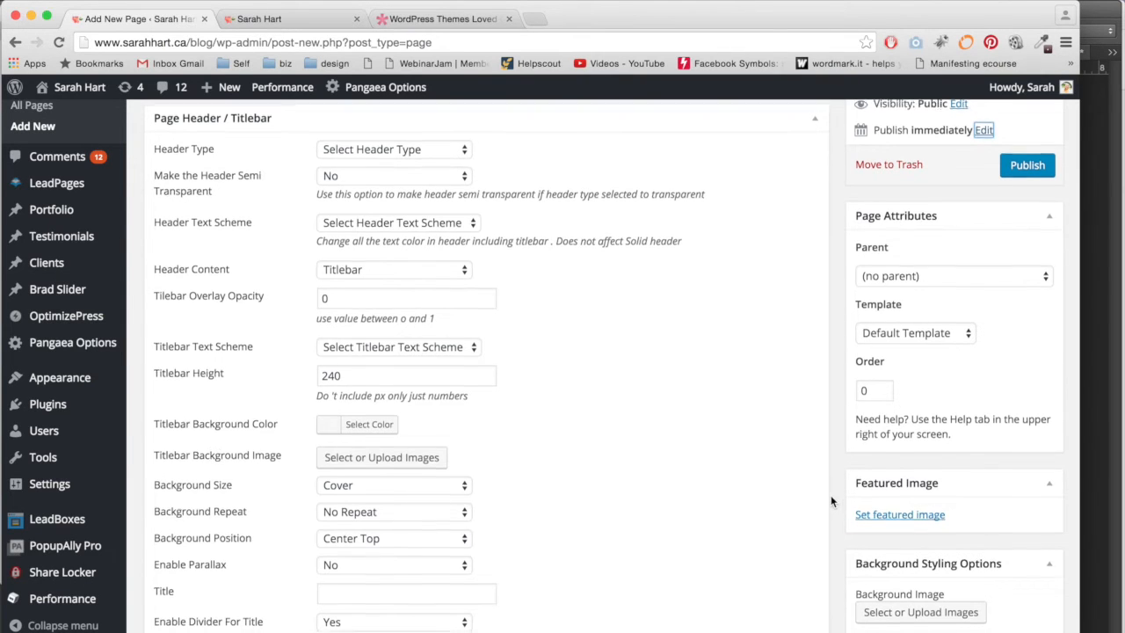
Examine the remaining page header, publishing and layout settings of the new page.
scroll(831, 495, down, 2)
scroll(844, 439, down, 8)
scroll(671, 467, up, 15)
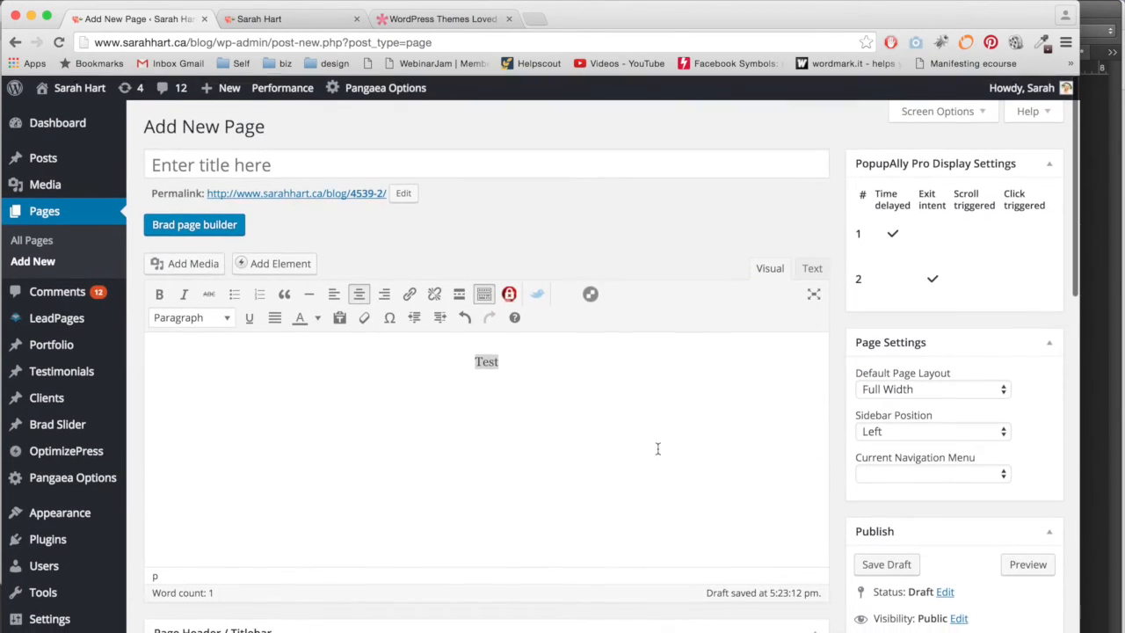
scroll(914, 524, down, 5)
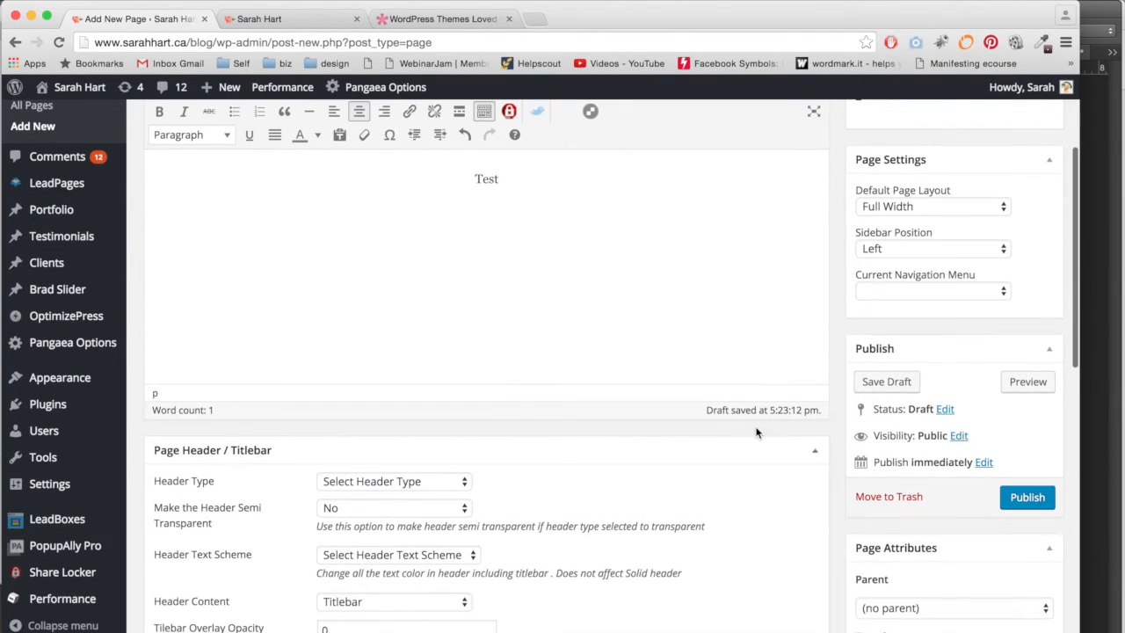
scroll(756, 432, up, 5)
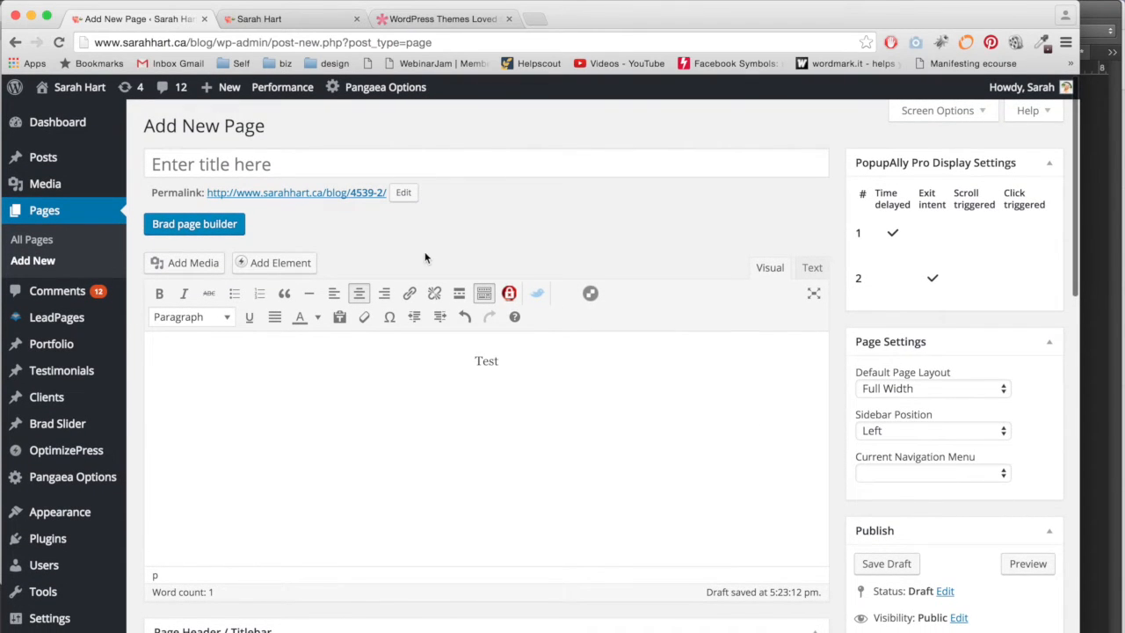
Start a new blog post, leaving the unsaved page, and try its title and content fields without entering text.
mouse_move(58, 156)
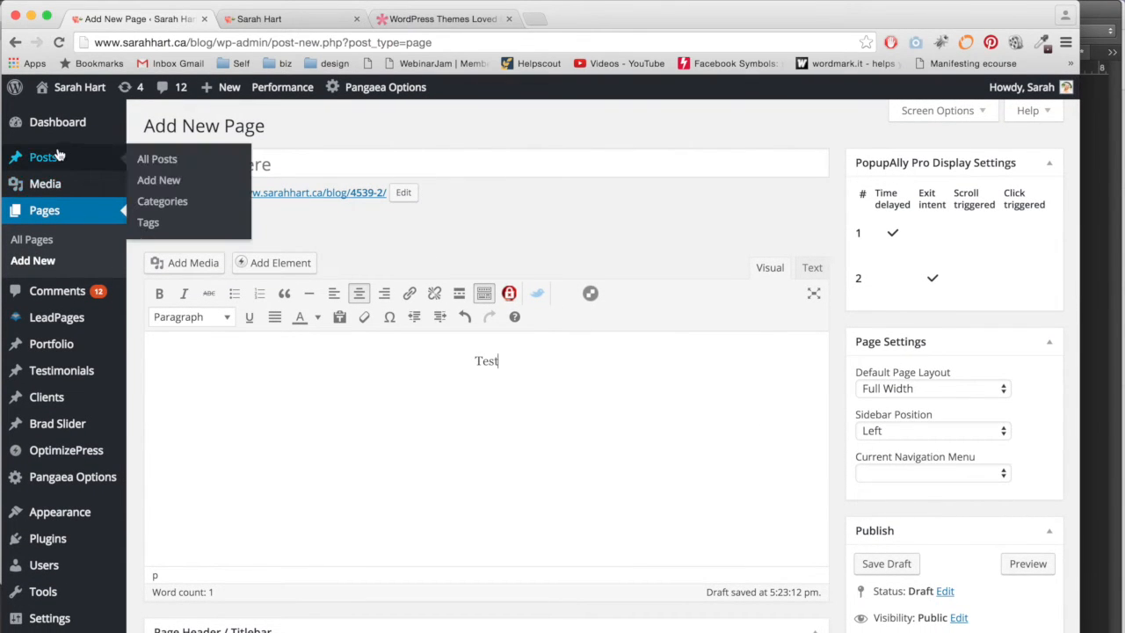
click(141, 183)
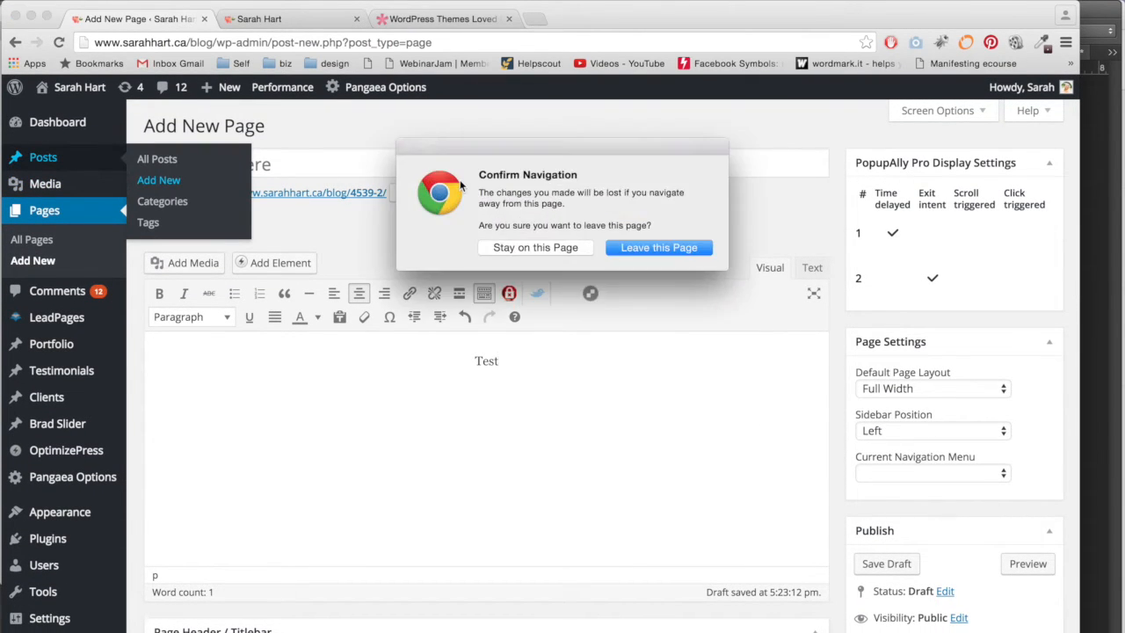
click(618, 247)
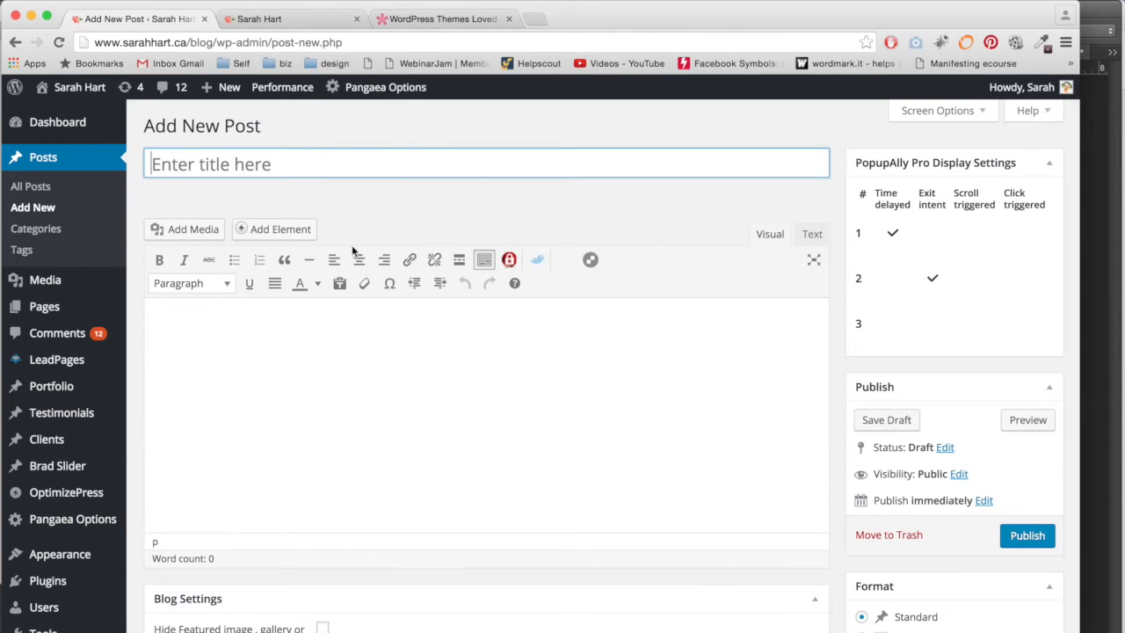
click(221, 167)
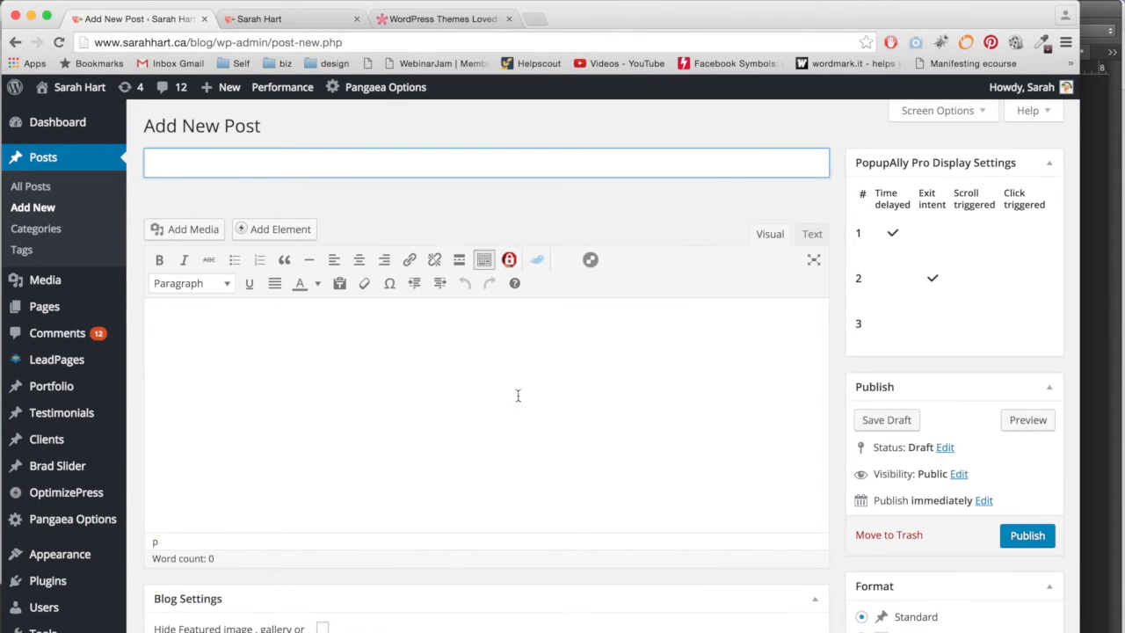
click(482, 385)
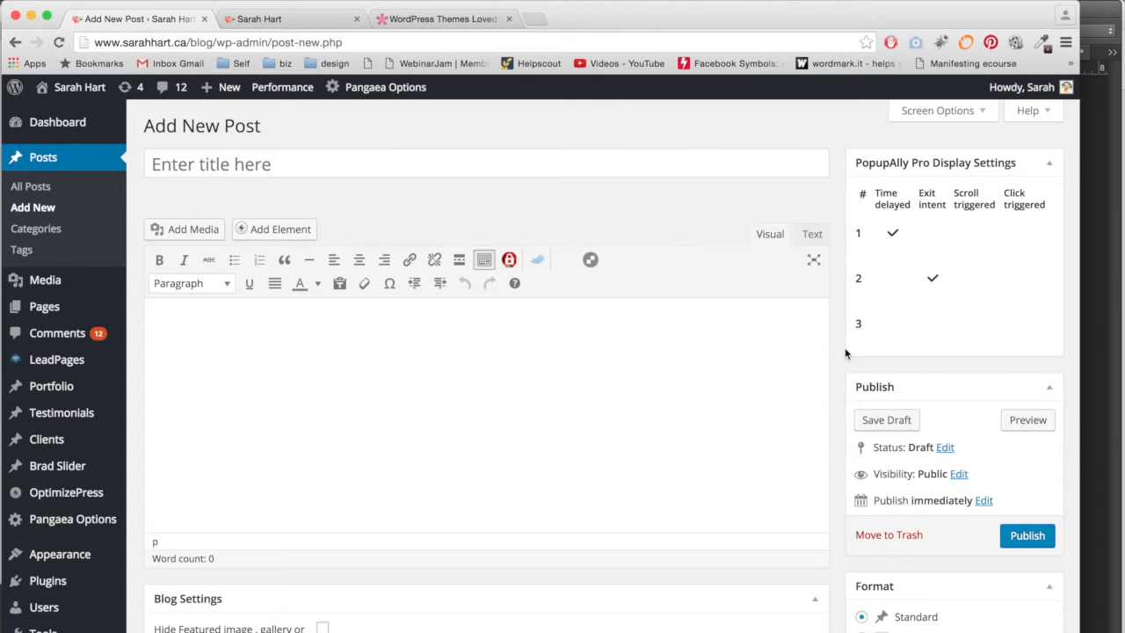
Examine the new post's publishing options, format choices and categories.
scroll(843, 347, down, 5)
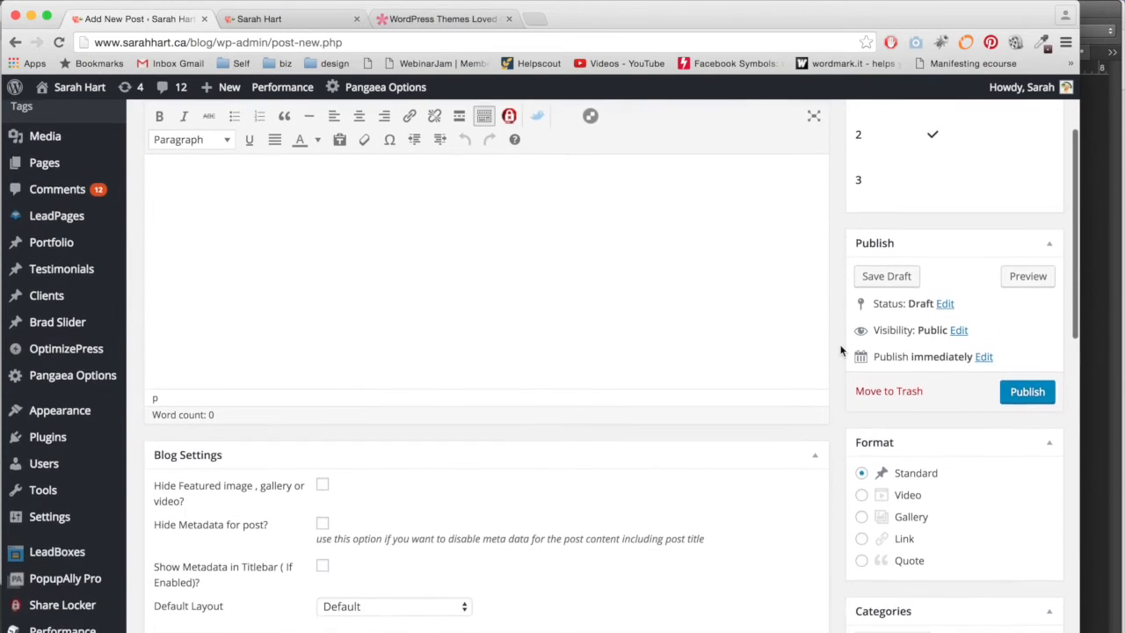
scroll(841, 350, up, 5)
scroll(834, 384, down, 4)
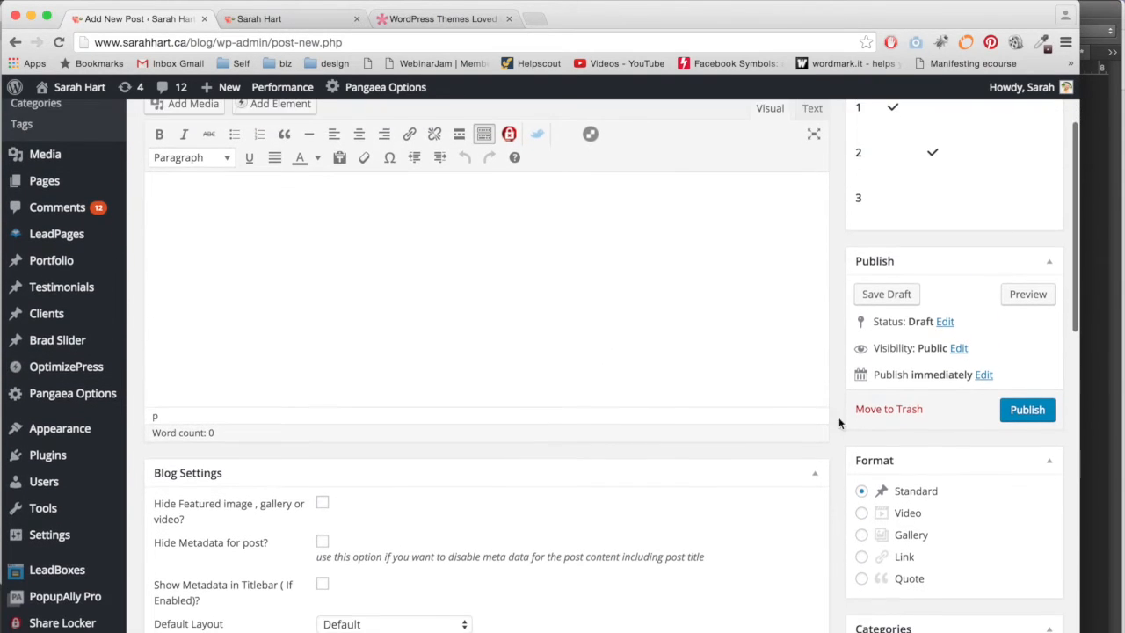
scroll(917, 459, down, 2)
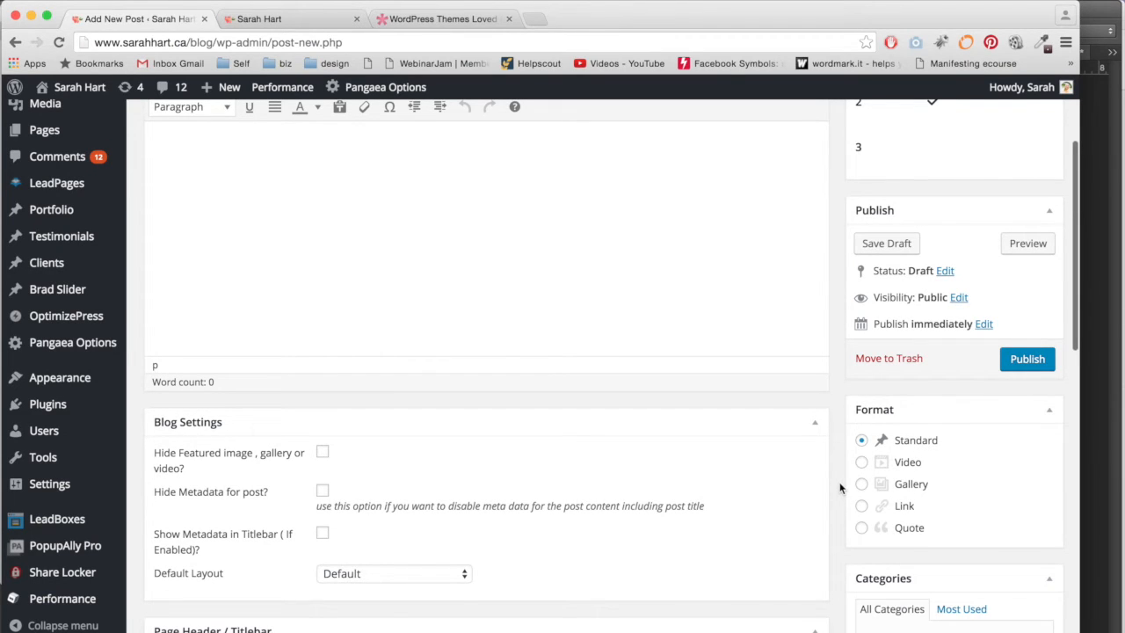
scroll(840, 488, down, 1)
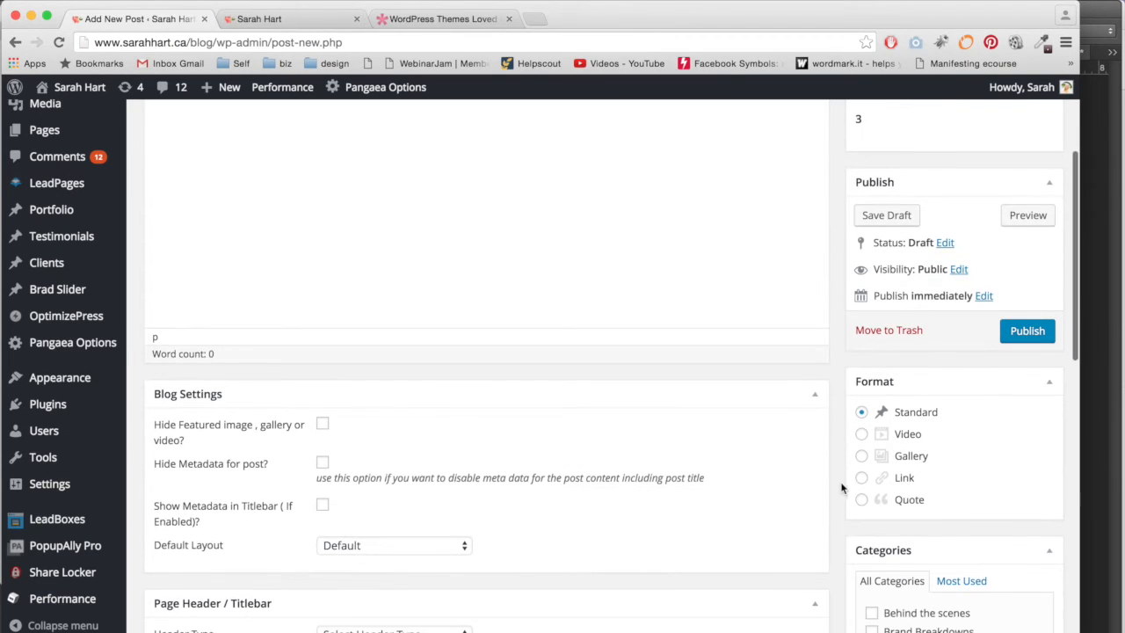
scroll(838, 446, down, 5)
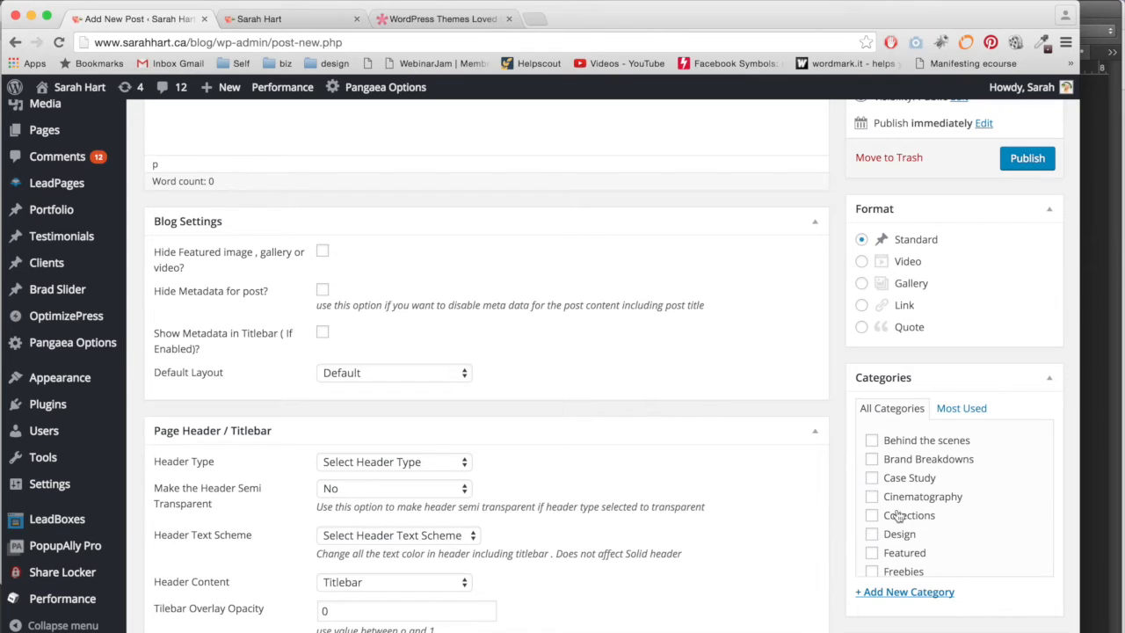
Look through the list of all categories, assign the Printables category to the post and clear it again.
scroll(868, 532, down, 3)
scroll(862, 526, down, 2)
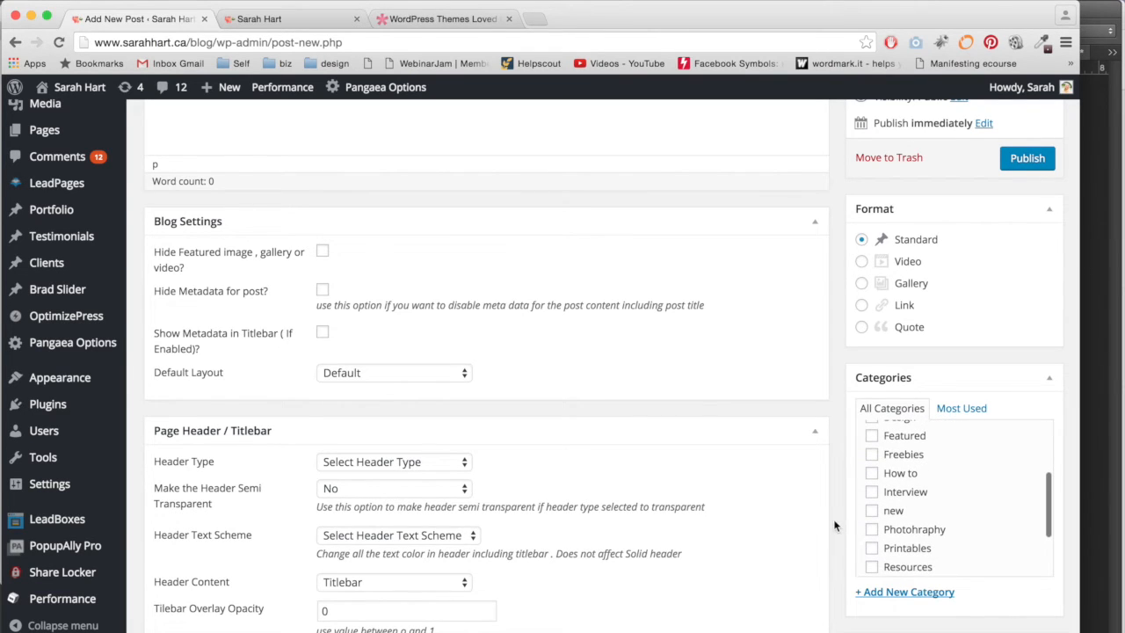
click(875, 550)
click(873, 550)
Examine the post's featured image option, compare it with the post images on the live blog, and review the remaining post settings.
scroll(835, 489, down, 5)
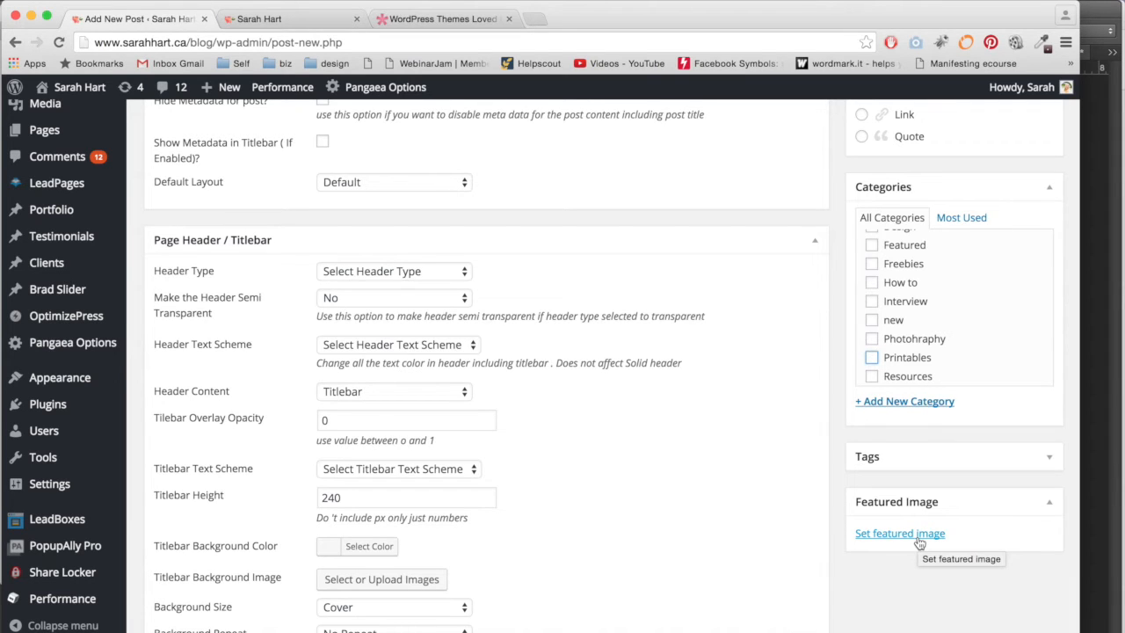
click(271, 20)
scroll(400, 346, down, 3)
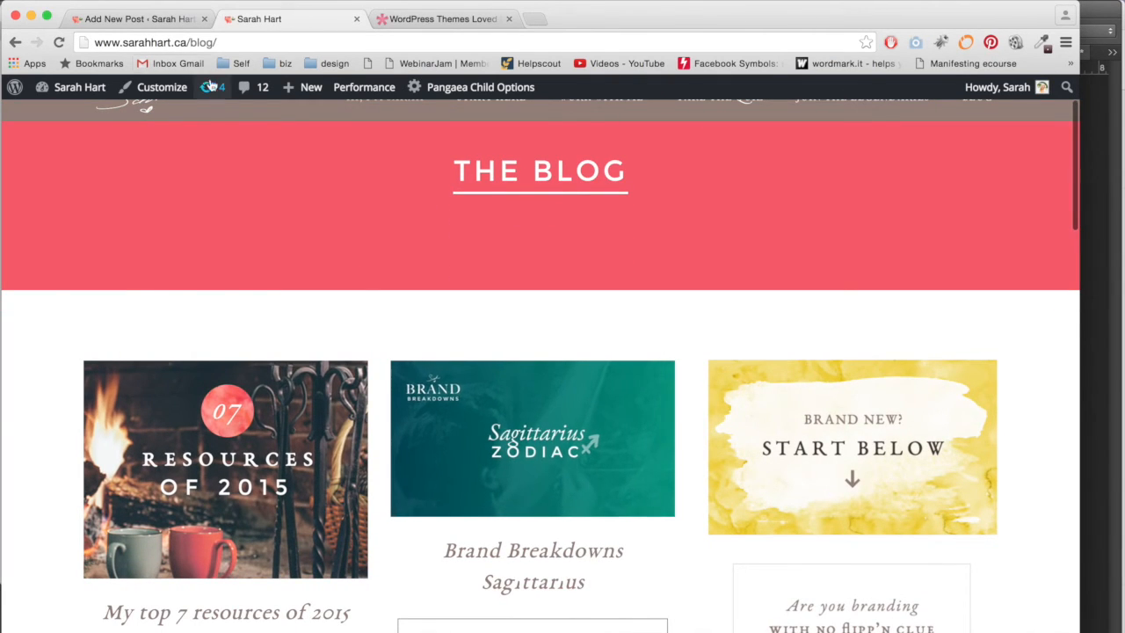
click(171, 20)
scroll(685, 414, down, 5)
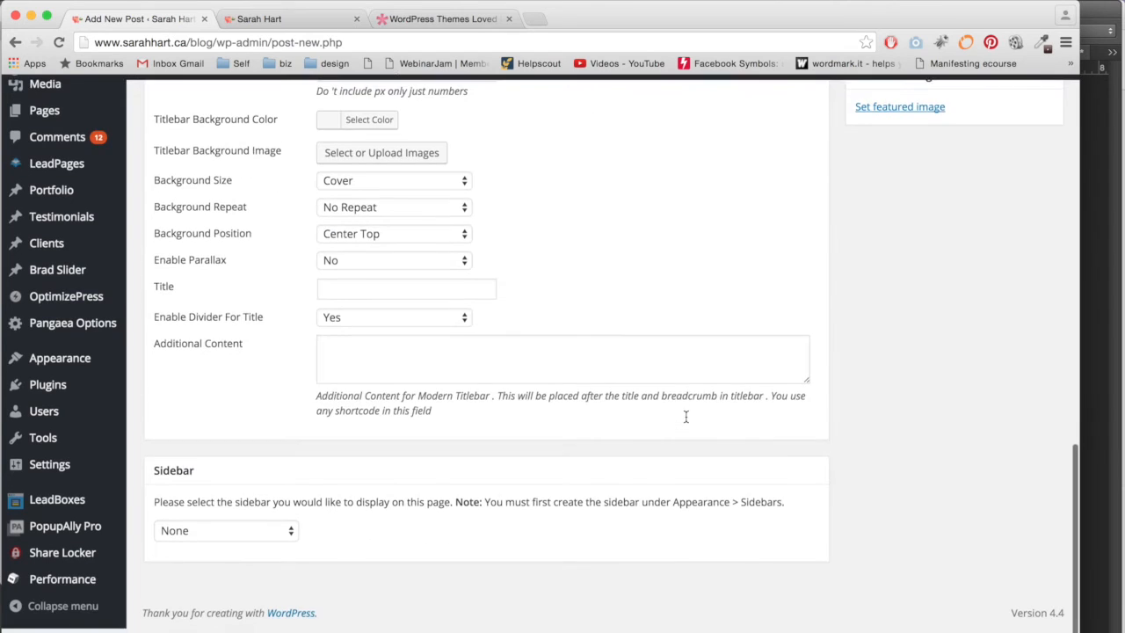
scroll(685, 417, up, 10)
scroll(686, 417, up, 2)
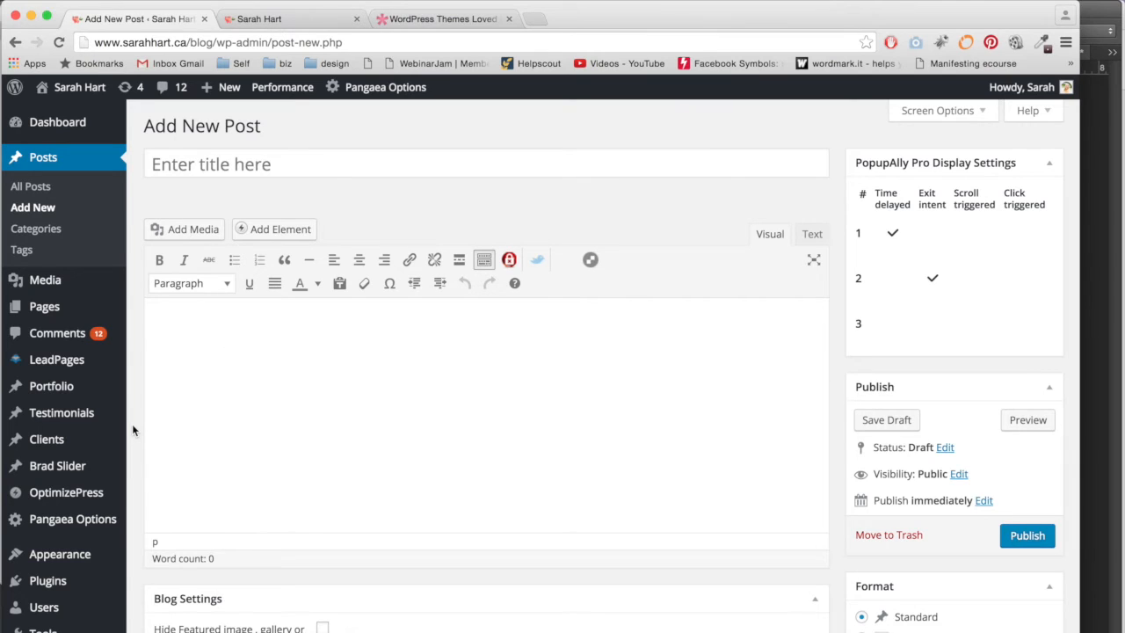
View the navigation menu at the top of the live blog and return to the new post.
click(264, 18)
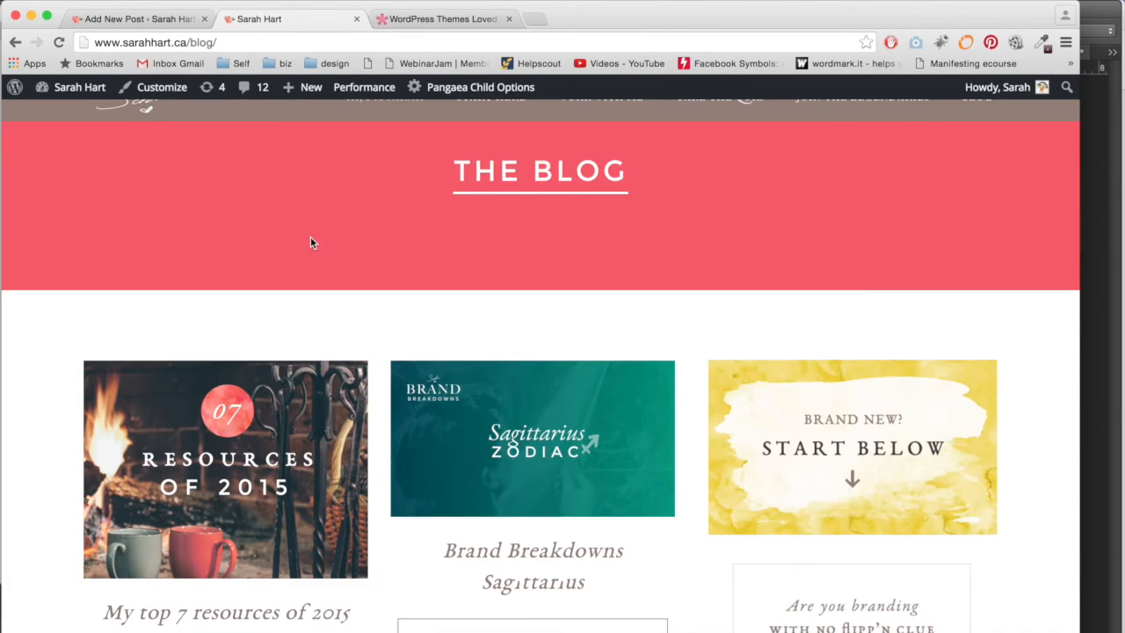
scroll(503, 161, up, 3)
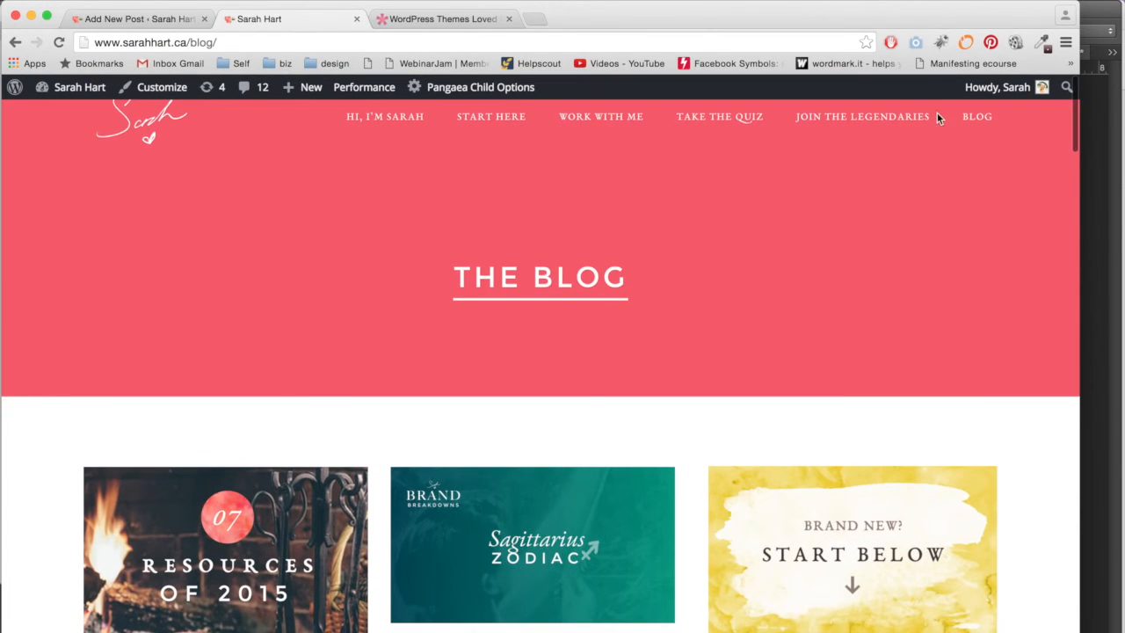
click(137, 19)
Open the site's menu management under the appearance settings and examine the structure of the main menu.
scroll(142, 446, down, 4)
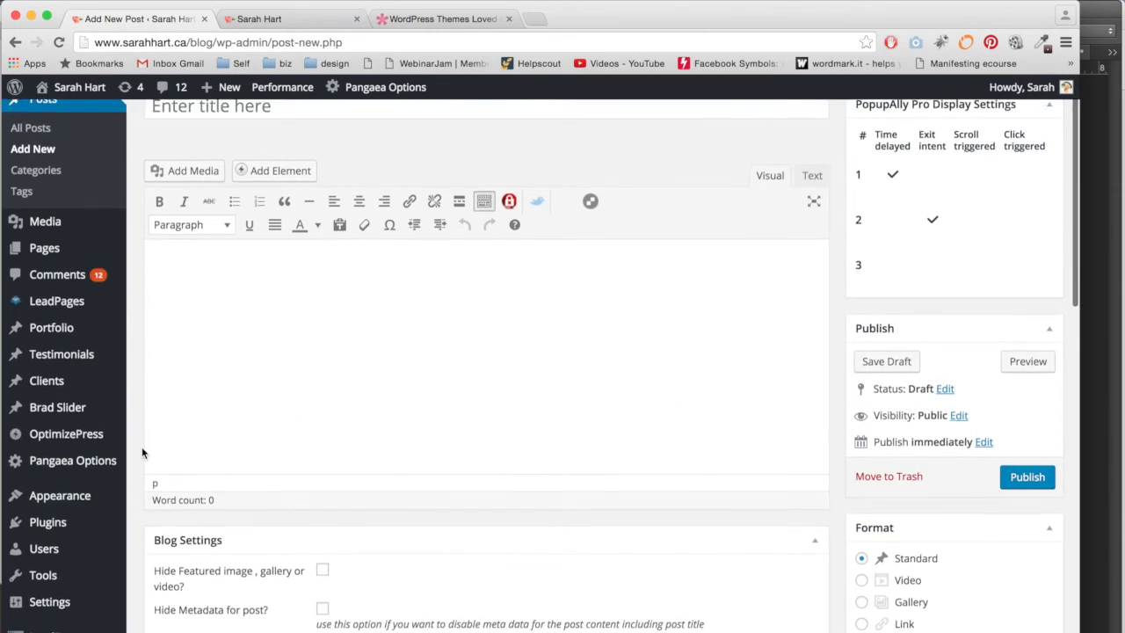
scroll(142, 447, down, 1)
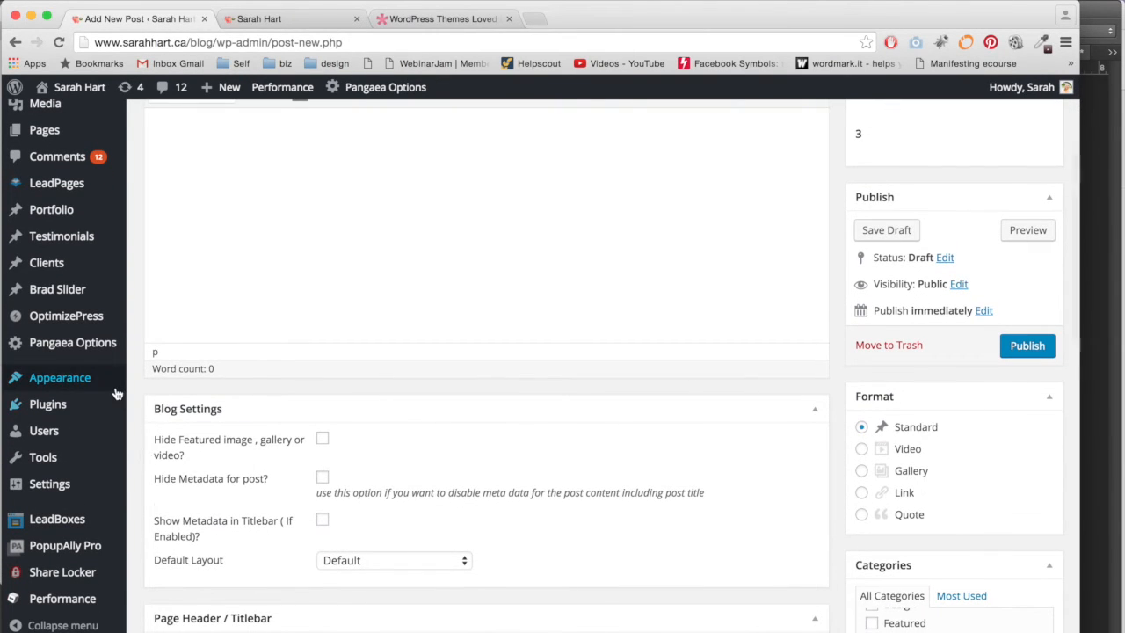
mouse_move(116, 393)
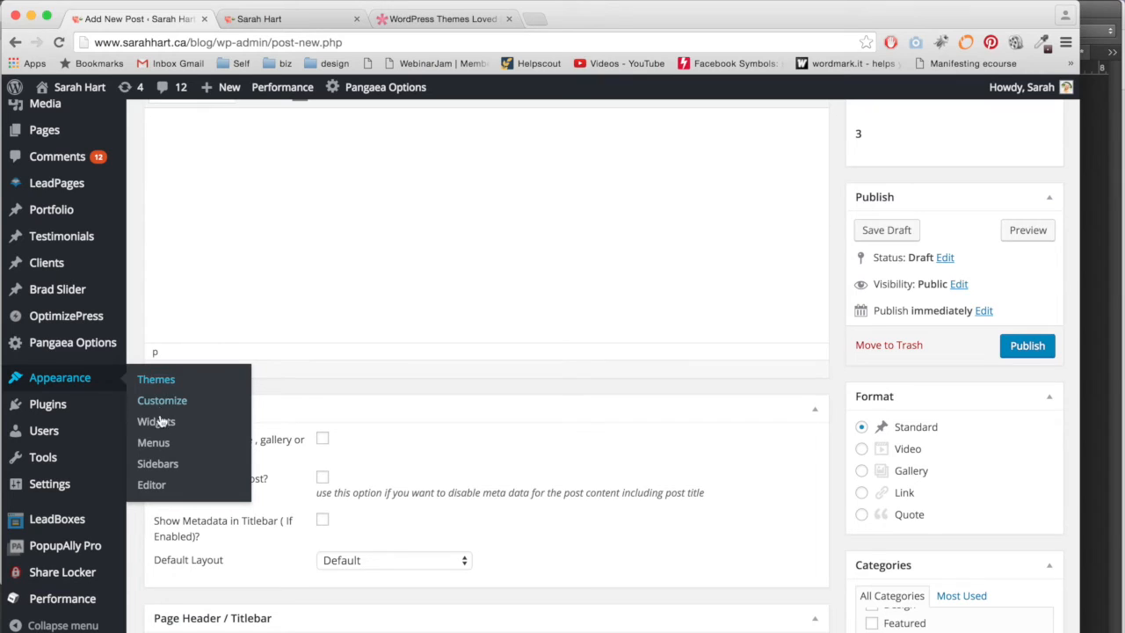
click(159, 449)
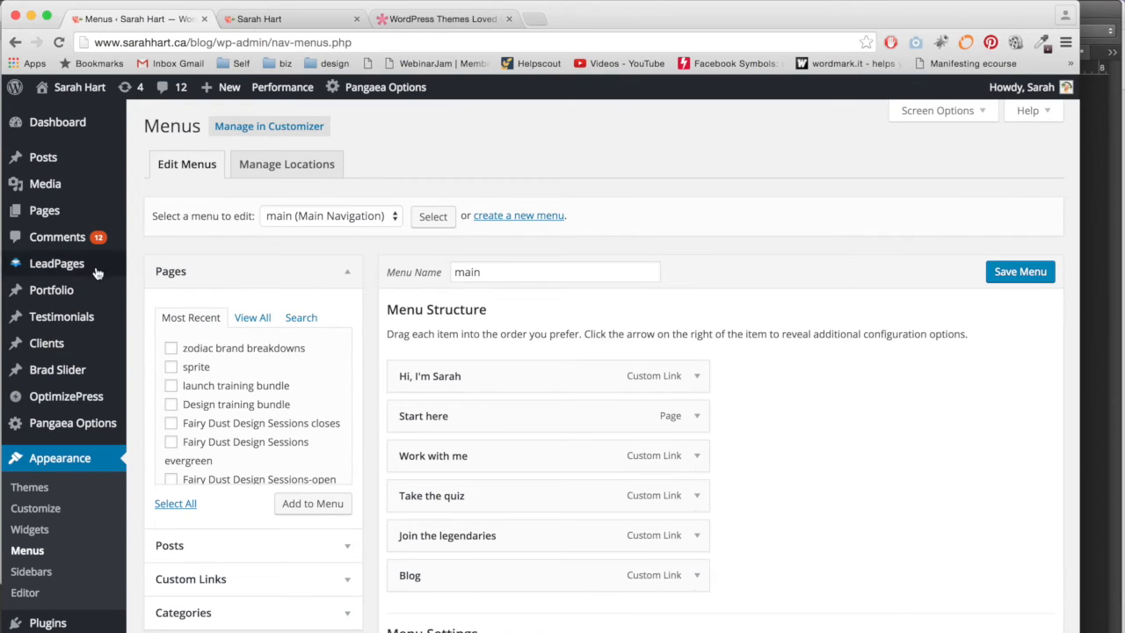
scroll(835, 326, down, 2)
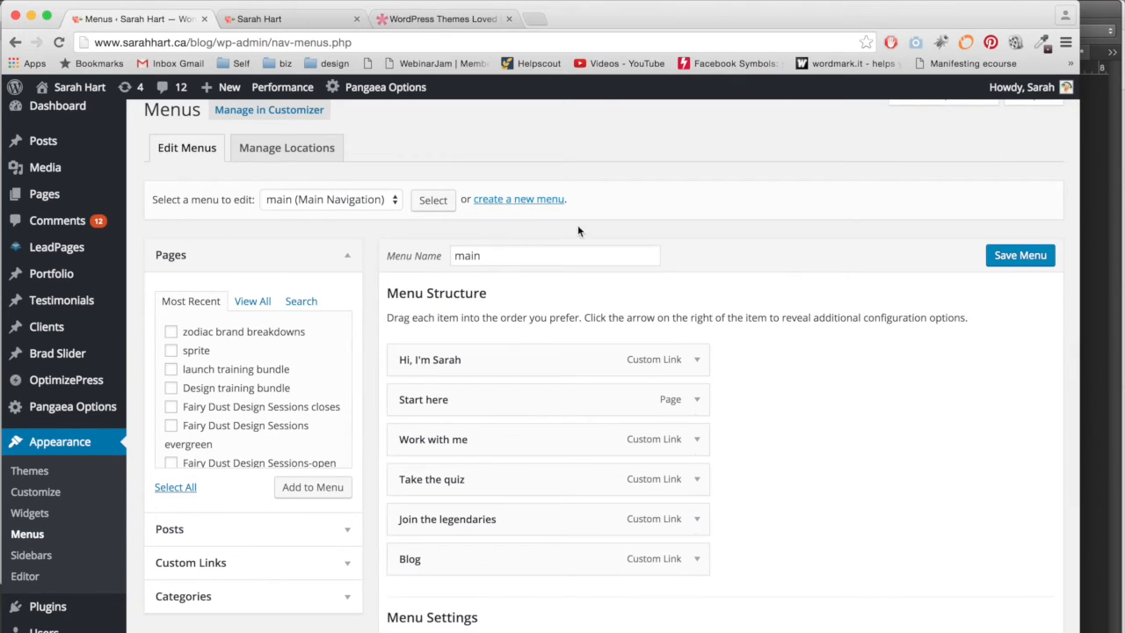
Create a new menu named "test".
click(533, 201)
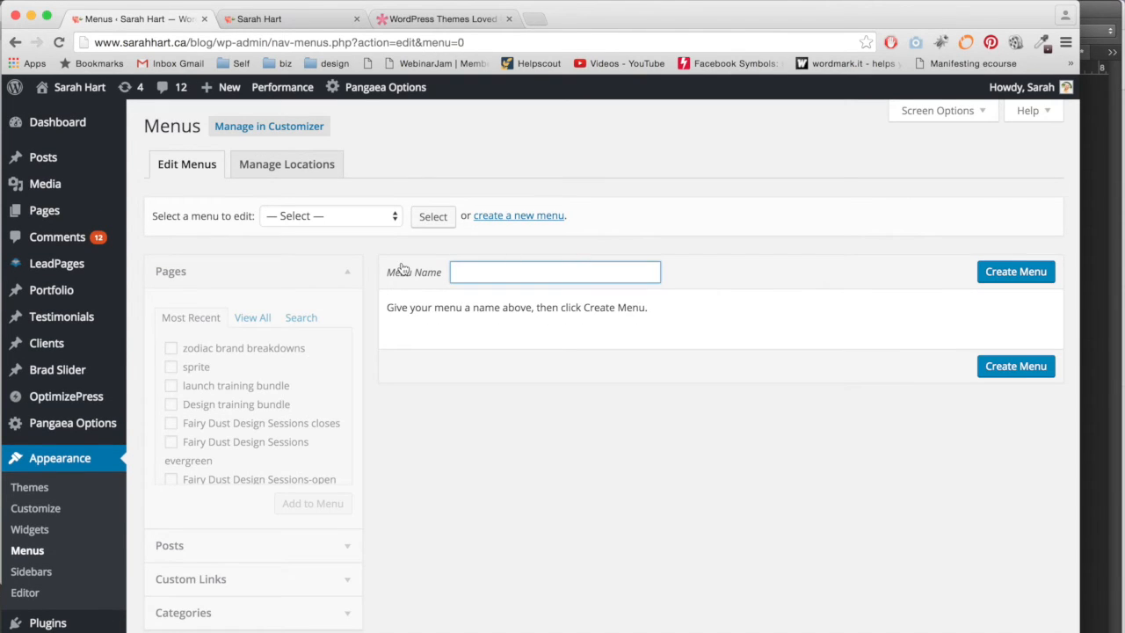
text(test)
click(1020, 274)
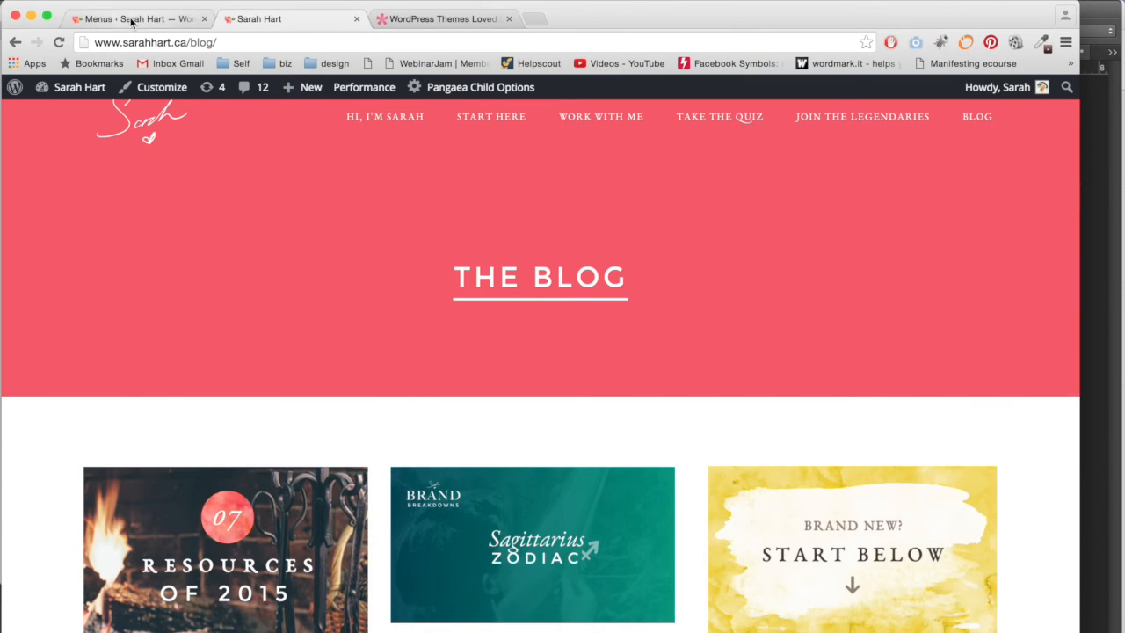
Examine which menus are assigned to the theme locations and return to editing the test menu.
click(132, 18)
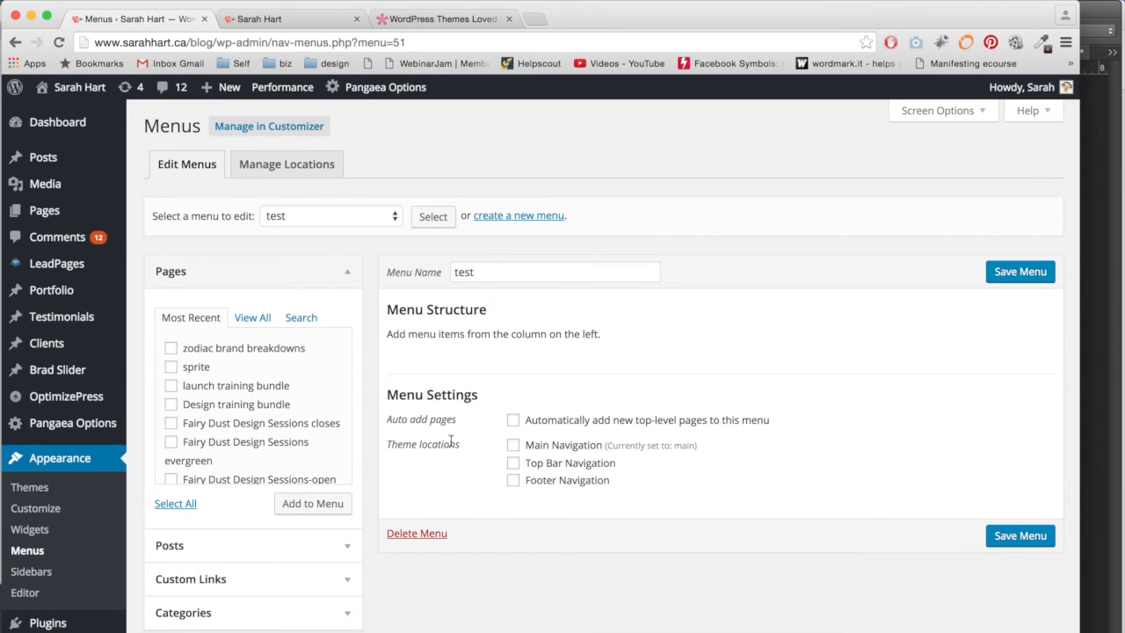
click(323, 176)
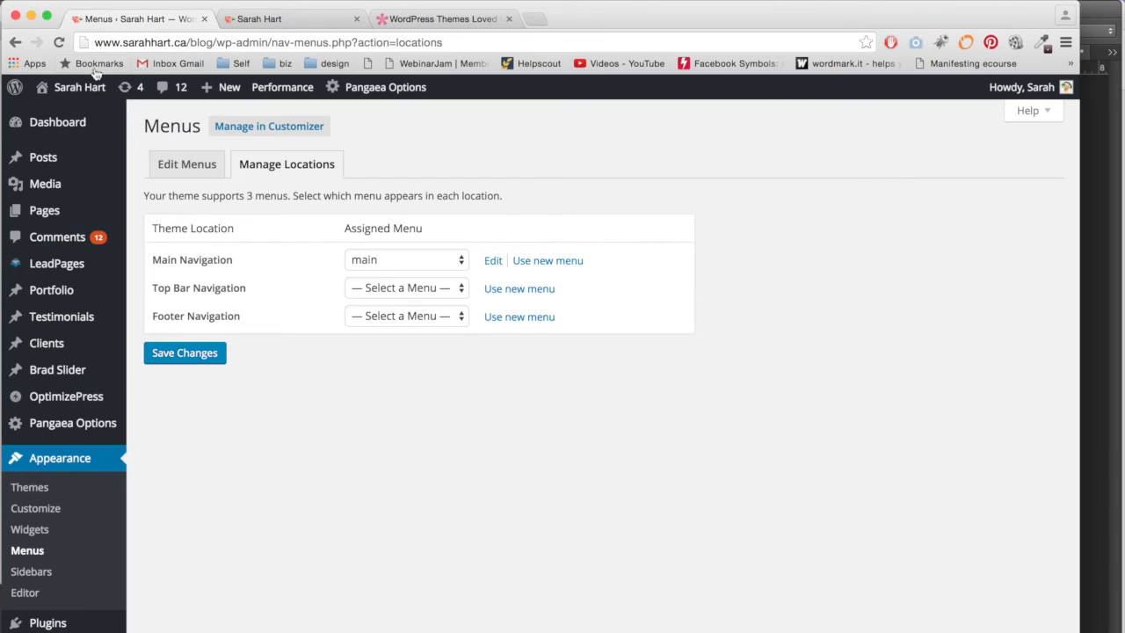
click(15, 42)
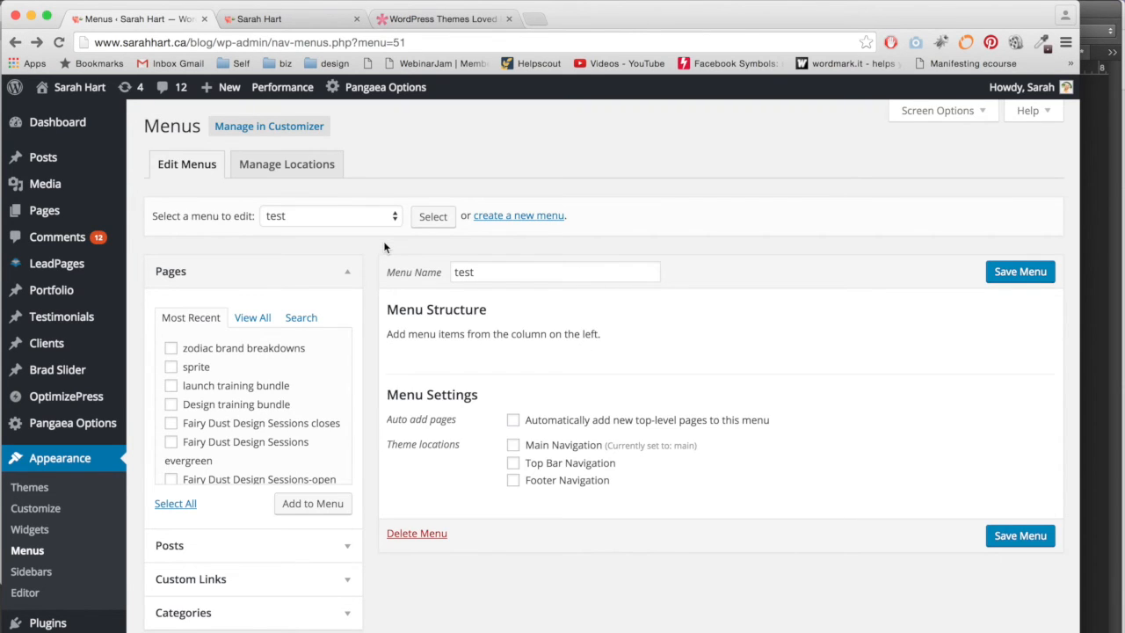
Add the page "Fairy Dust Design Sessions closes" to the test menu.
scroll(197, 394, down, 1)
scroll(211, 422, up, 1)
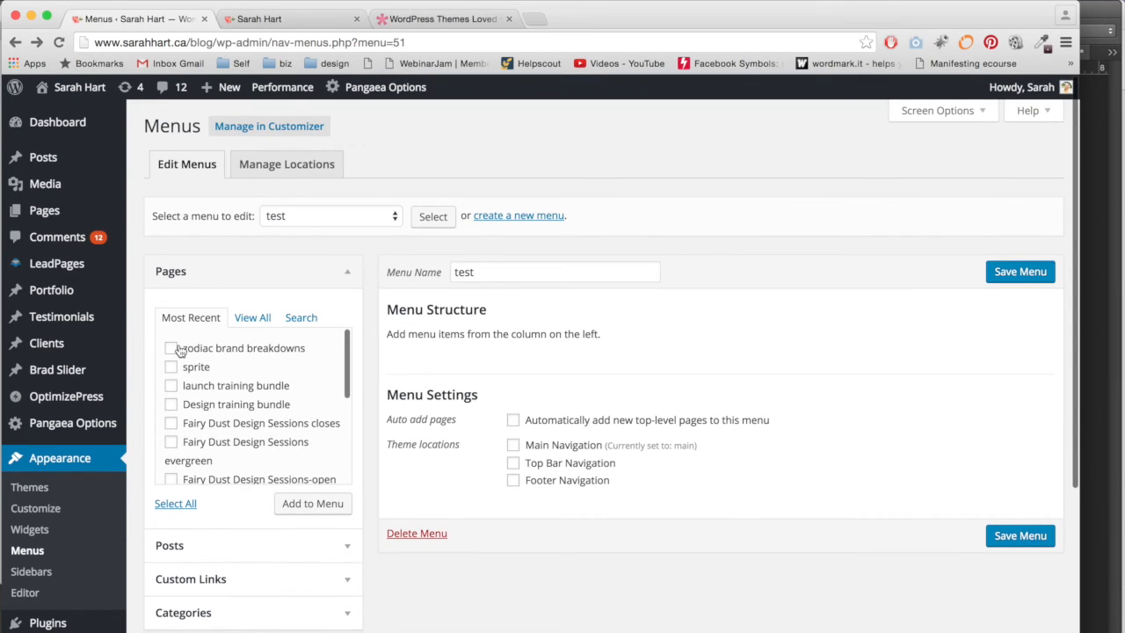
click(170, 423)
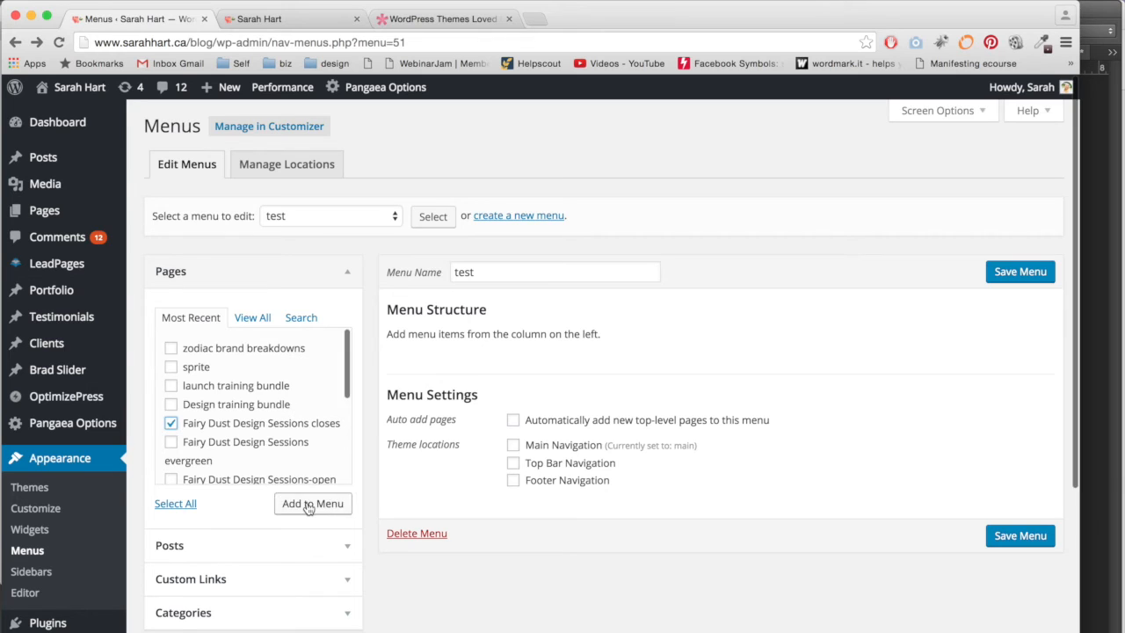
click(308, 506)
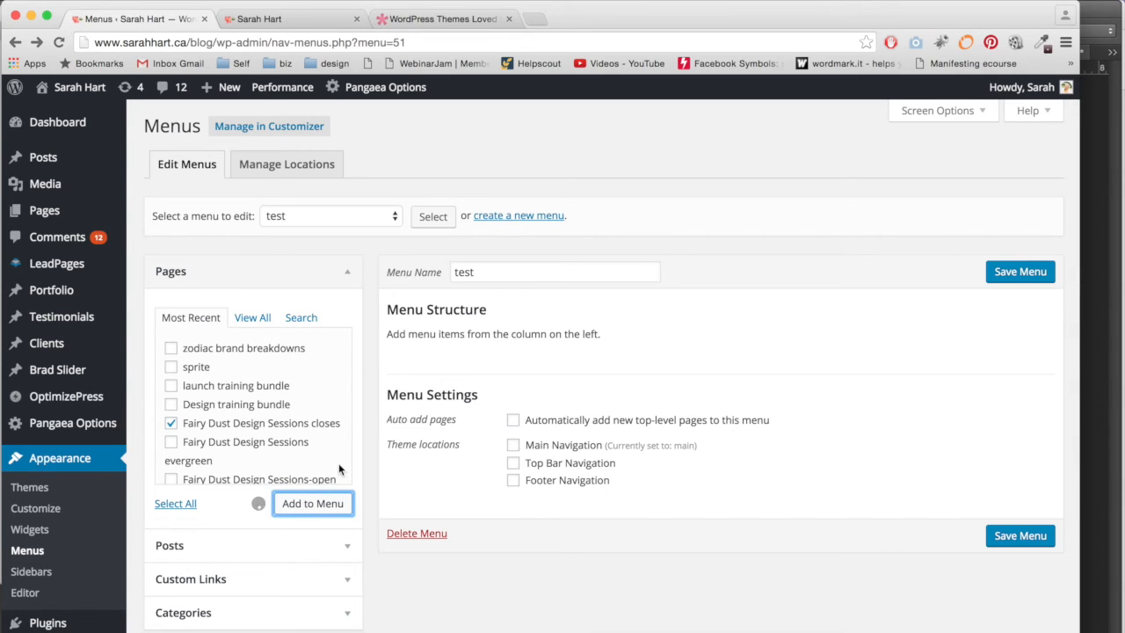
Examine the recent posts available as items for the test menu.
scroll(339, 426, down, 1)
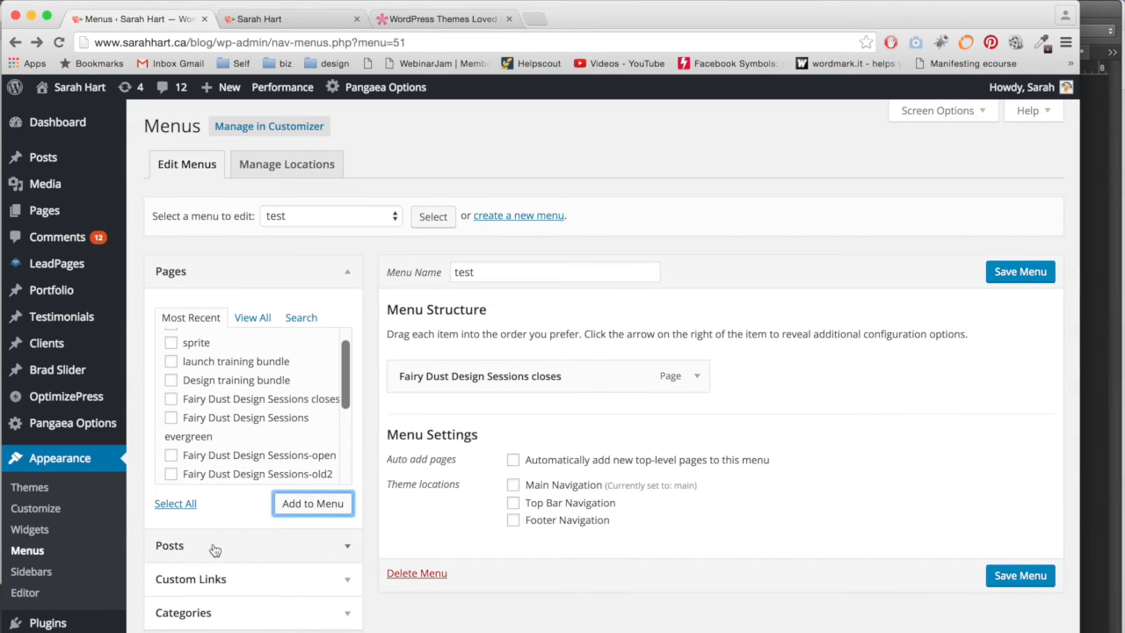
click(246, 551)
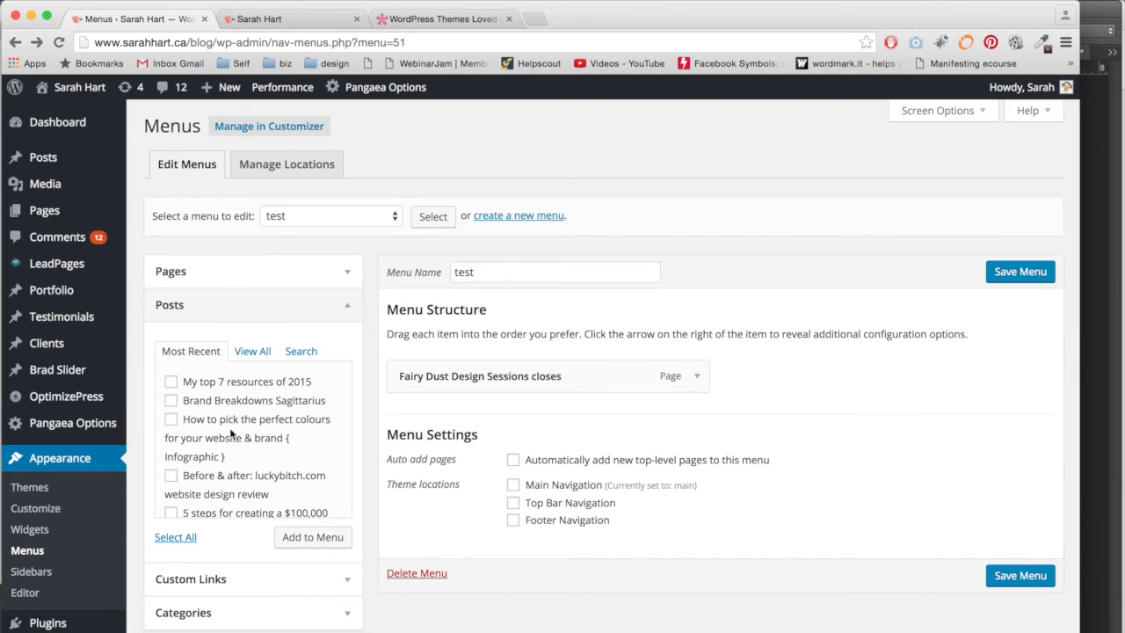
scroll(279, 503, down, 2)
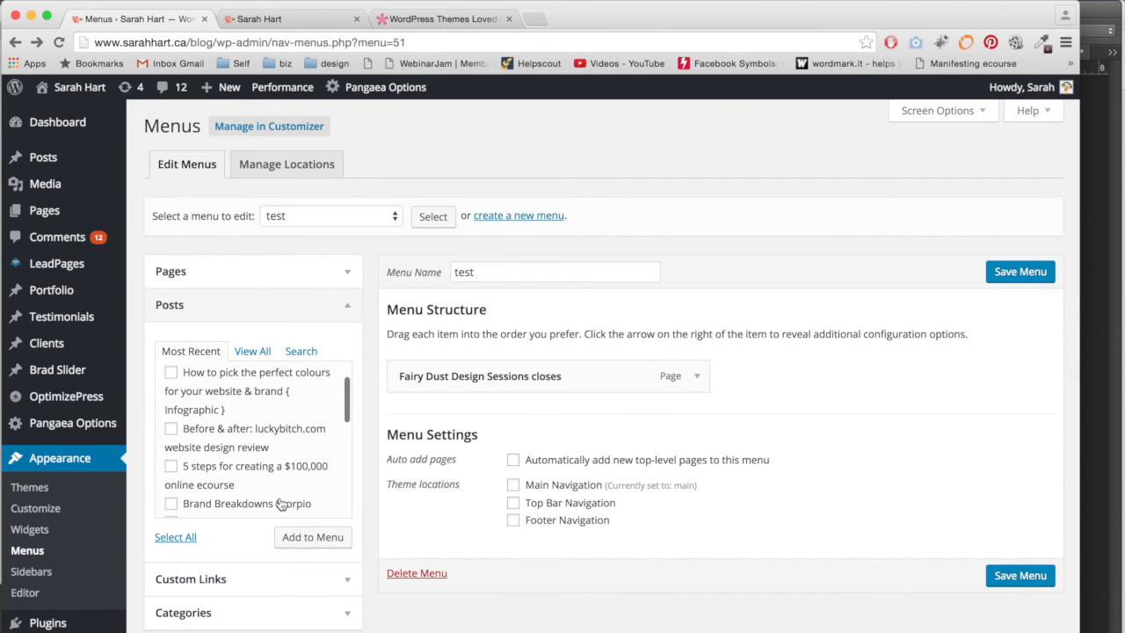
scroll(341, 572, down, 1)
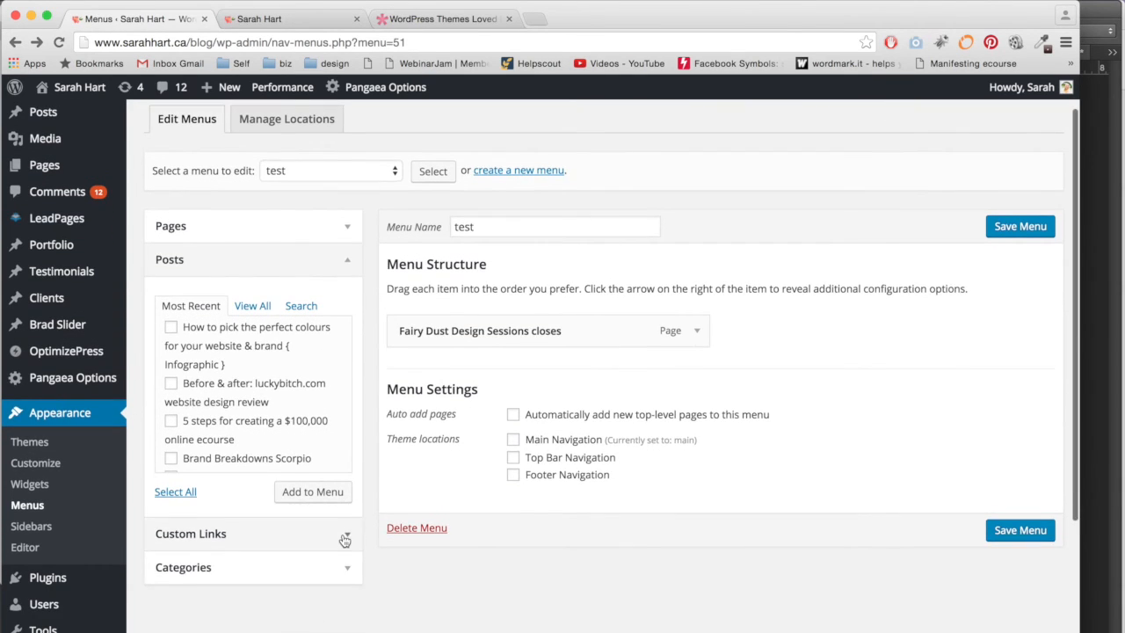
Examine the custom link fields for menu items and check the navigation bar on the live blog page.
click(345, 538)
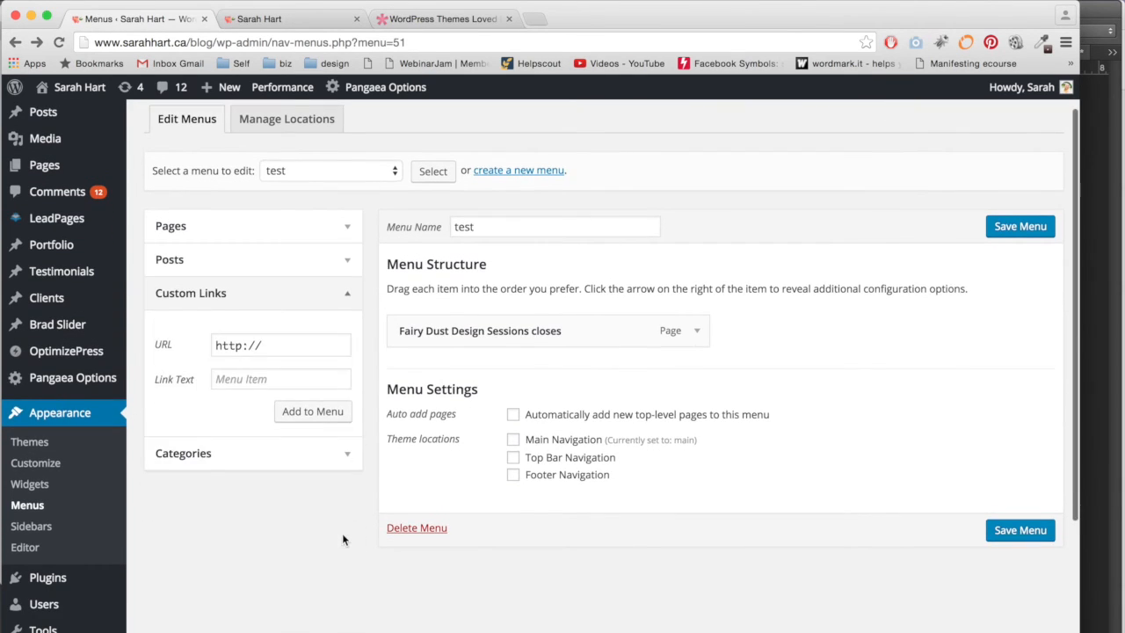
click(285, 346)
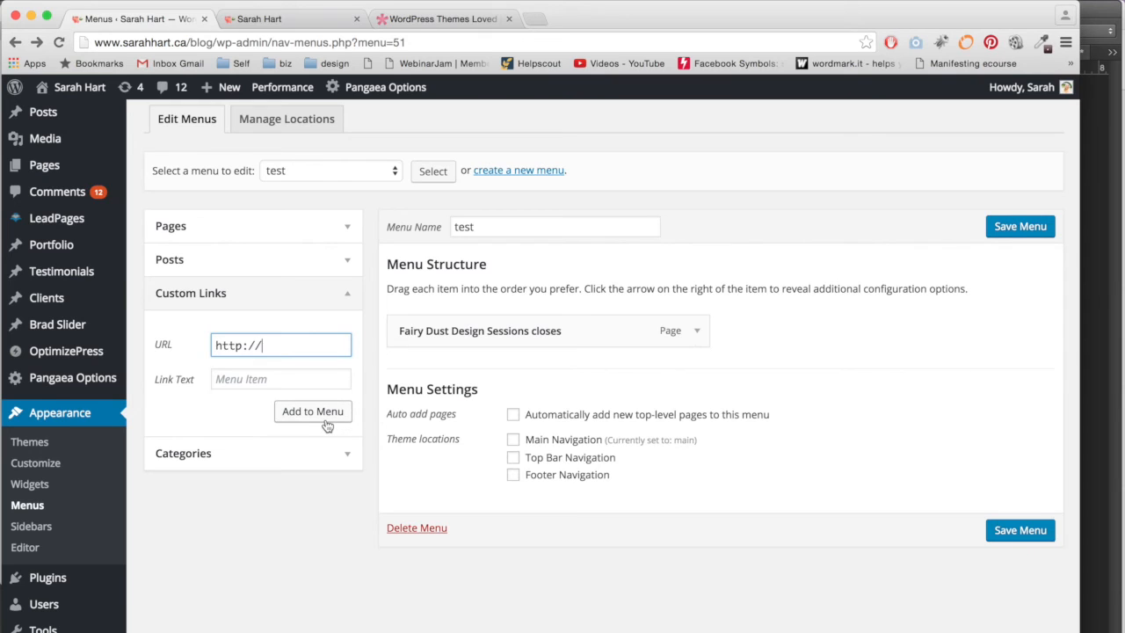
scroll(327, 425, up, 2)
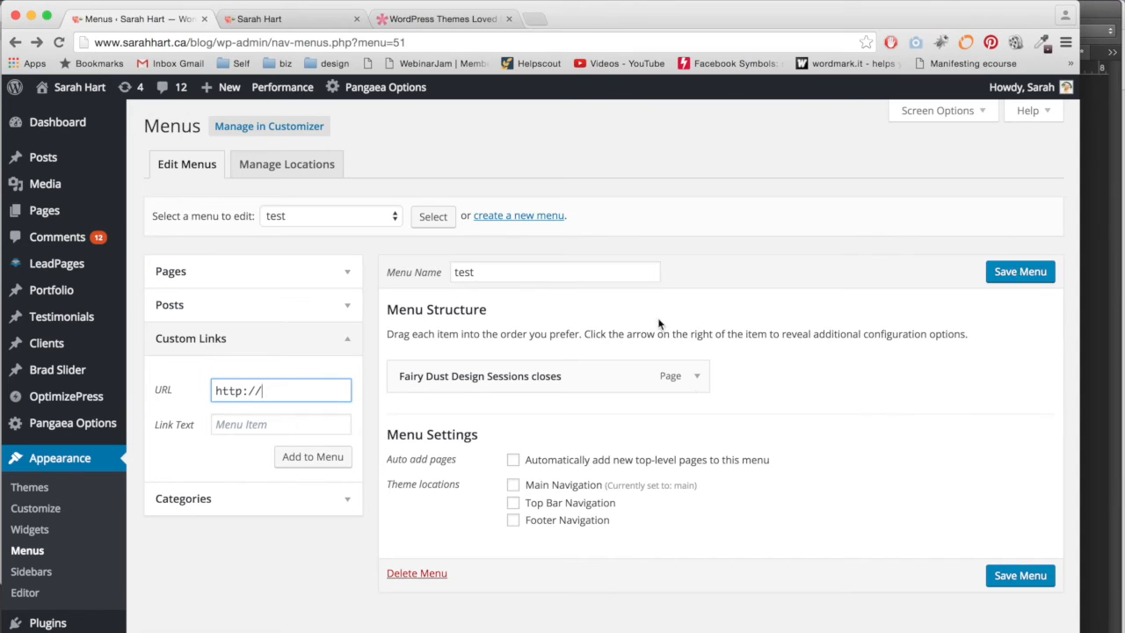
click(290, 19)
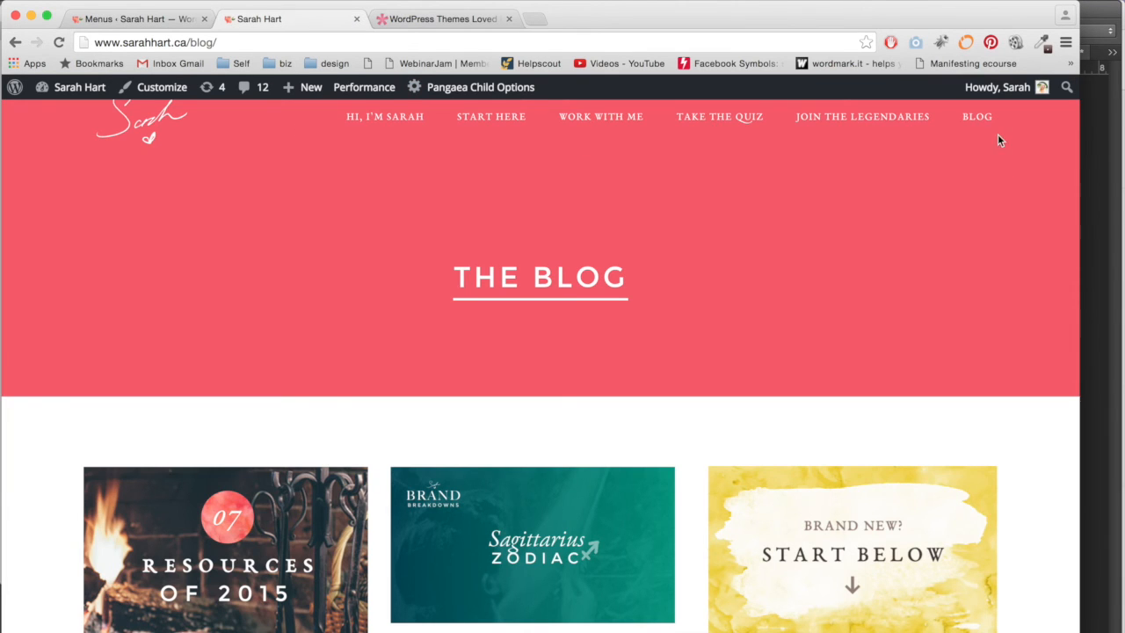
click(145, 19)
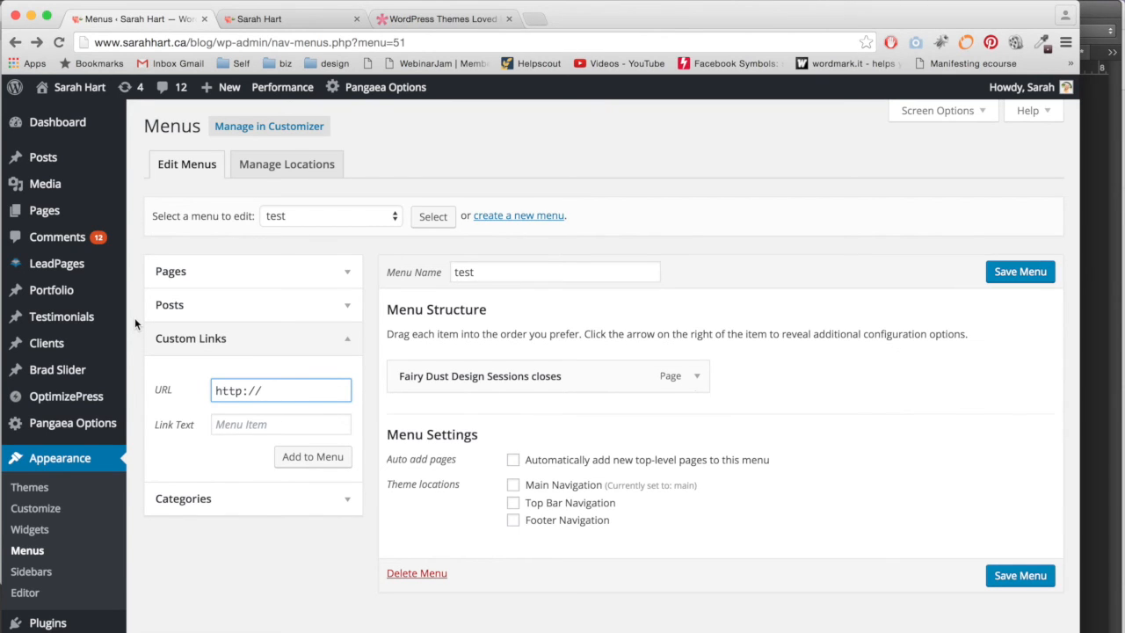
Open the site's Reading settings, leaving the menu editor without saving its changes.
scroll(136, 321, down, 2)
scroll(136, 324, down, 4)
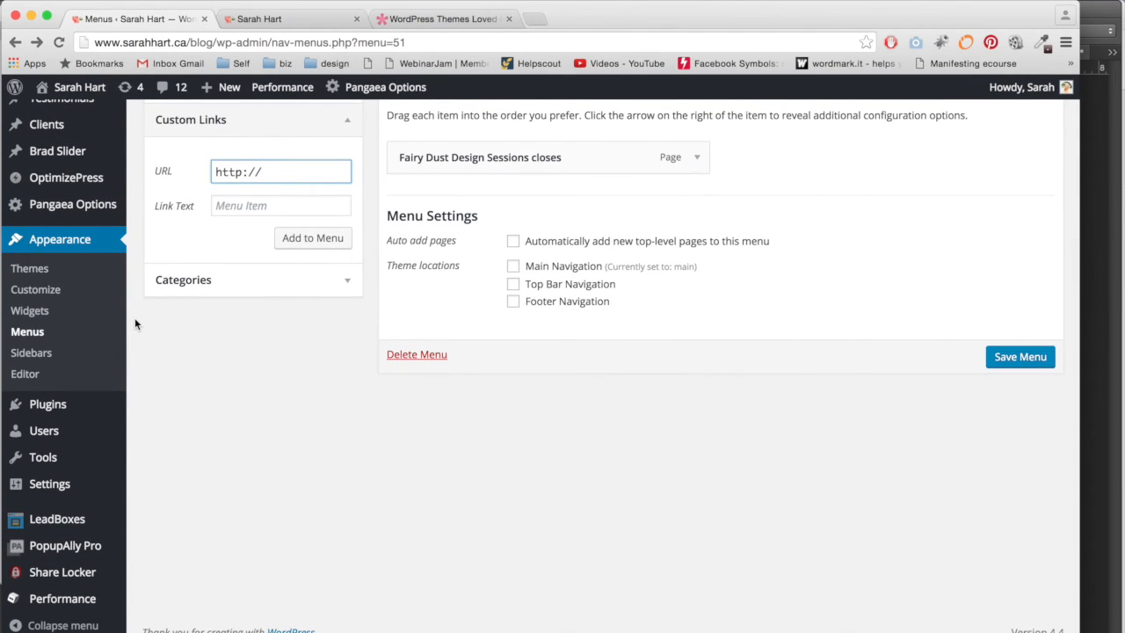
mouse_move(69, 486)
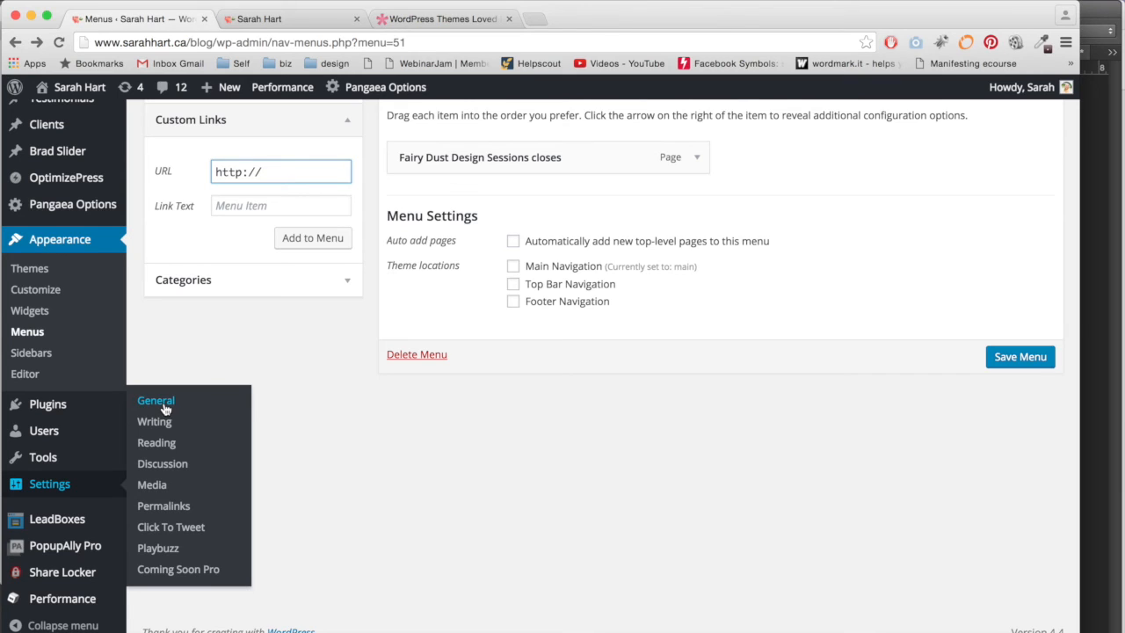
click(156, 443)
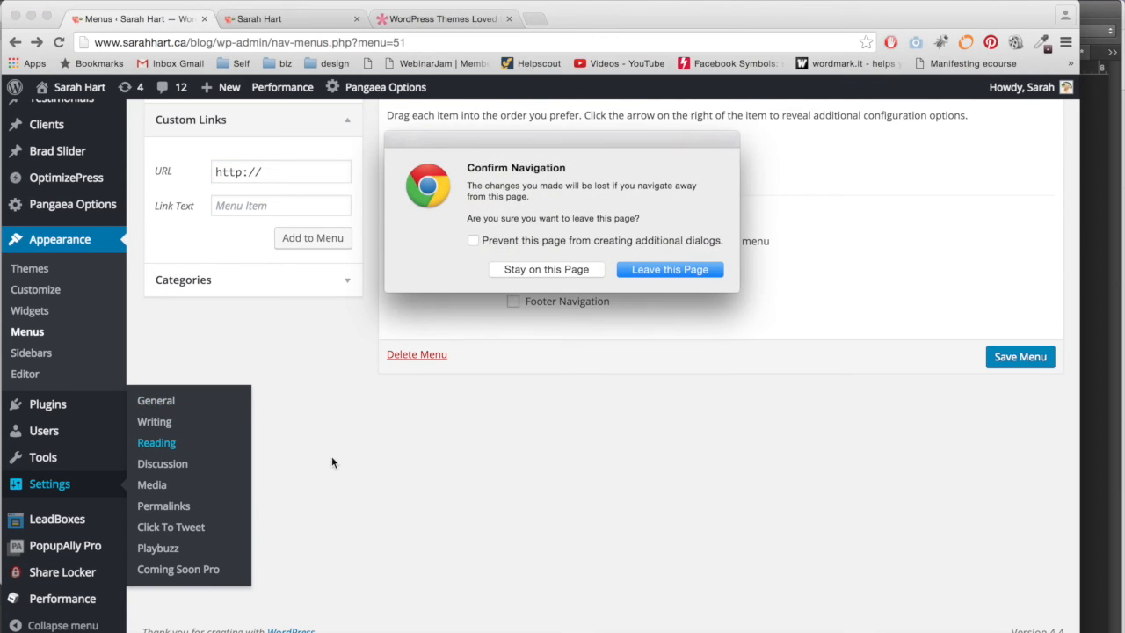
click(622, 272)
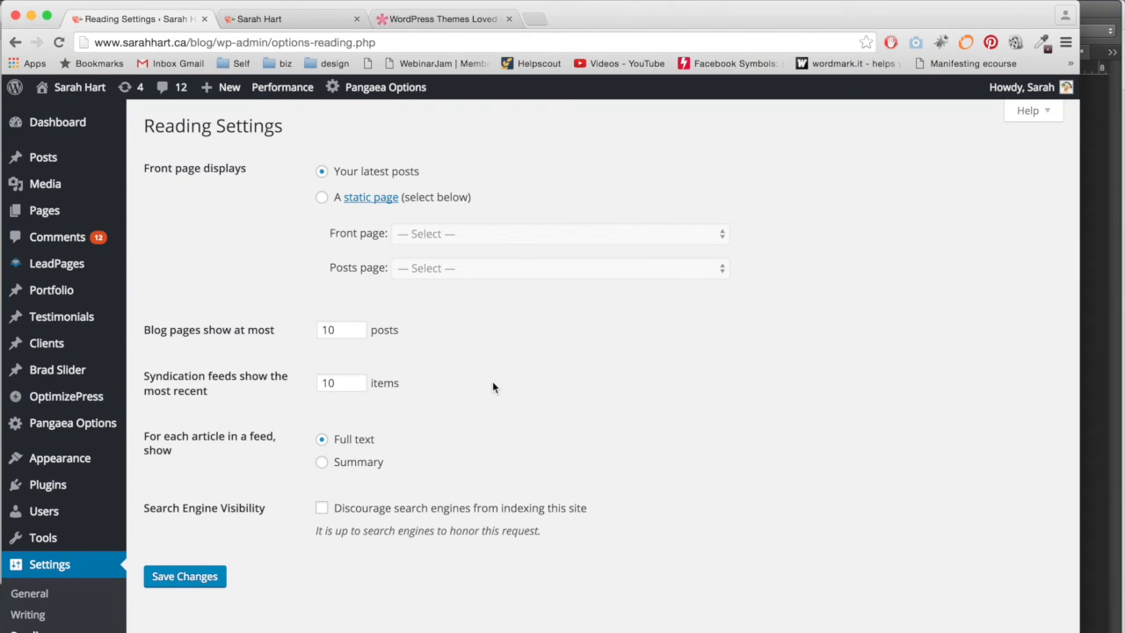
Try using the static page "Blog" as the front page, and switch back to displaying the latest posts.
click(321, 199)
click(437, 232)
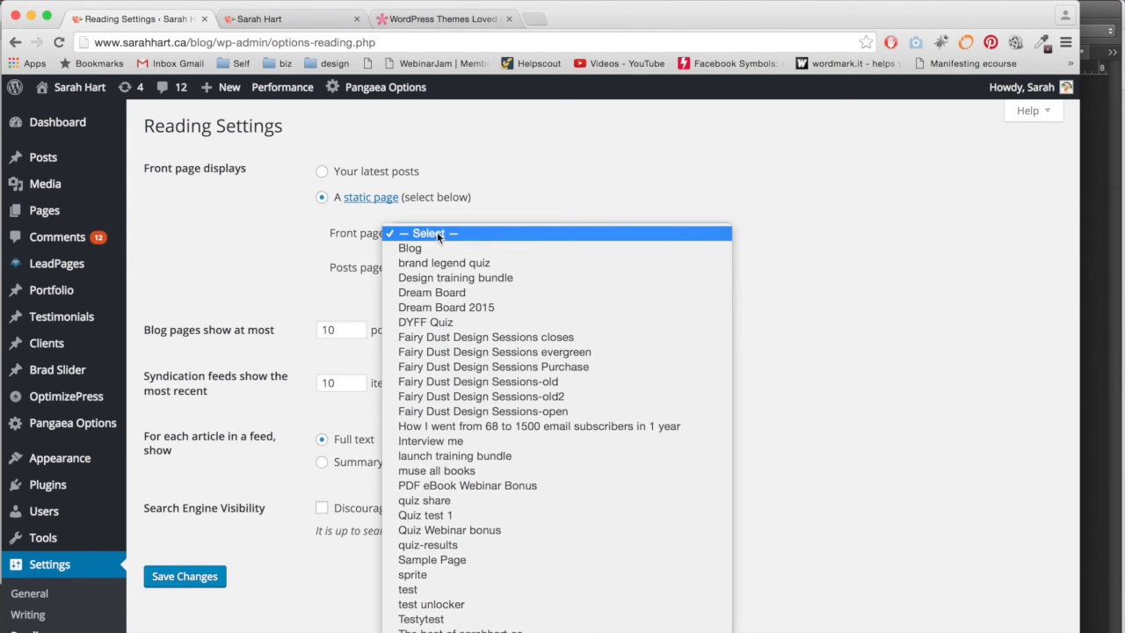
click(434, 249)
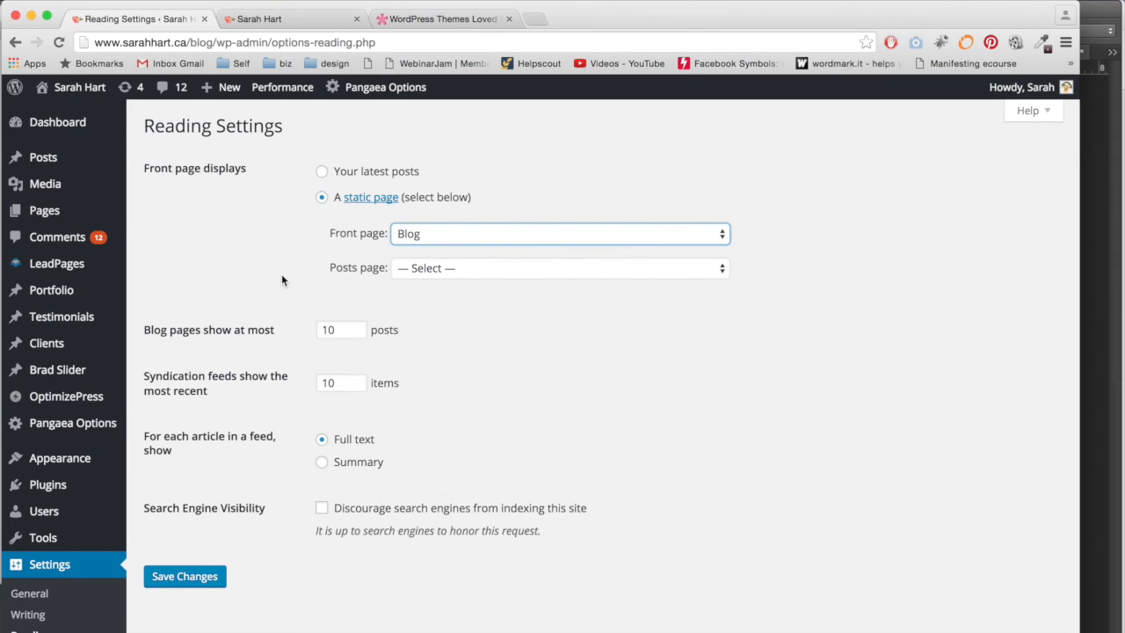
click(322, 173)
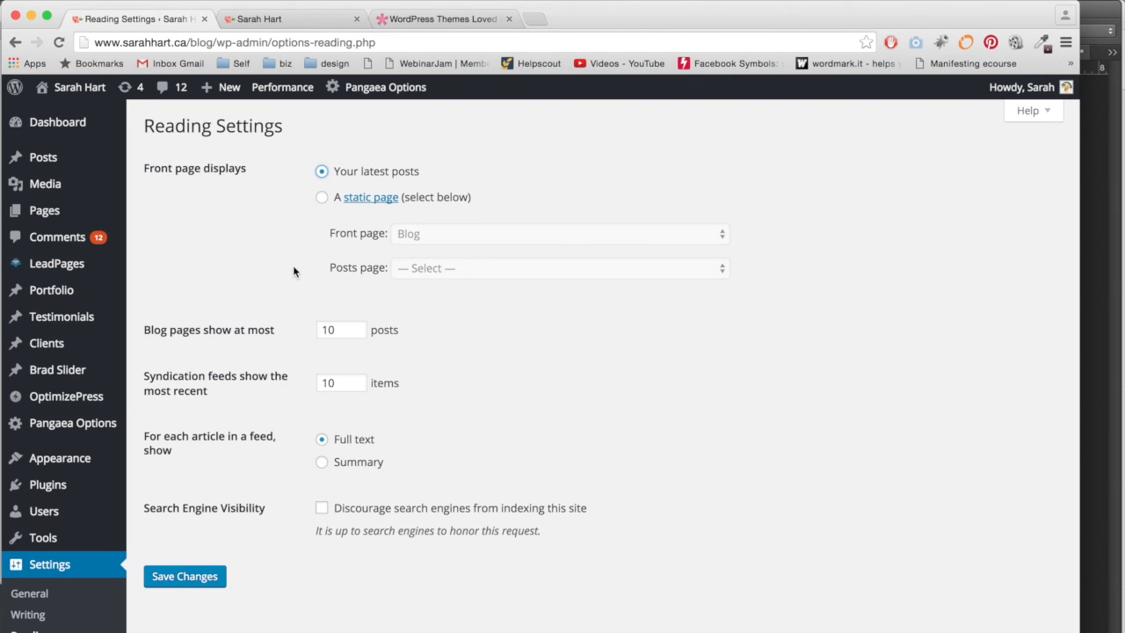
Open the permalink settings, try the Plain URL structure and set it back to Post name.
scroll(249, 351, down, 3)
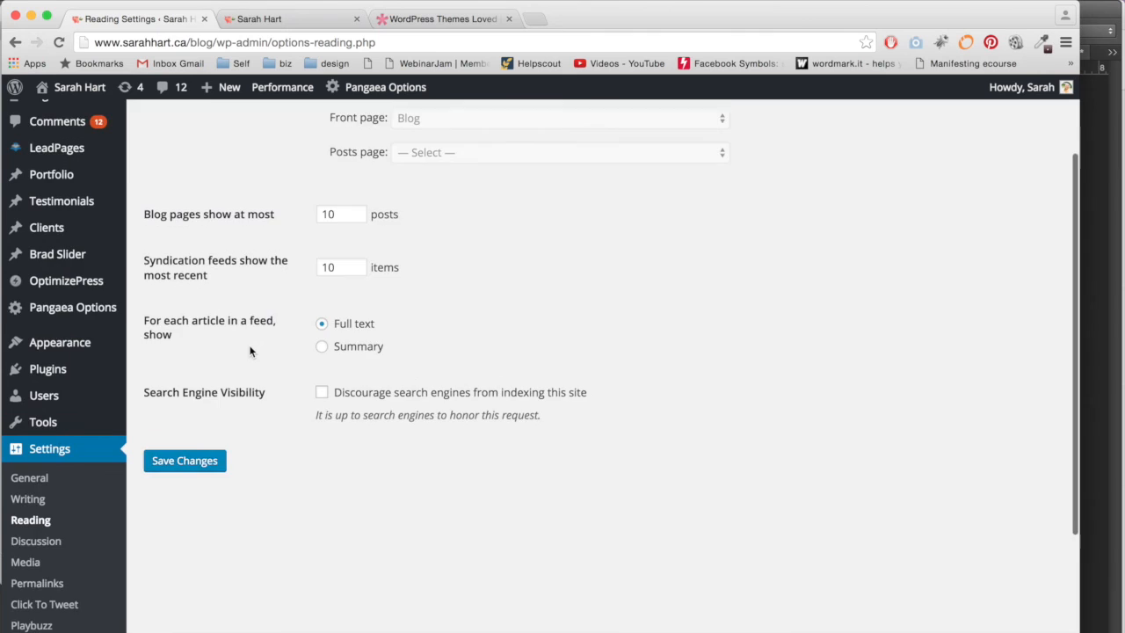
scroll(249, 351, down, 1)
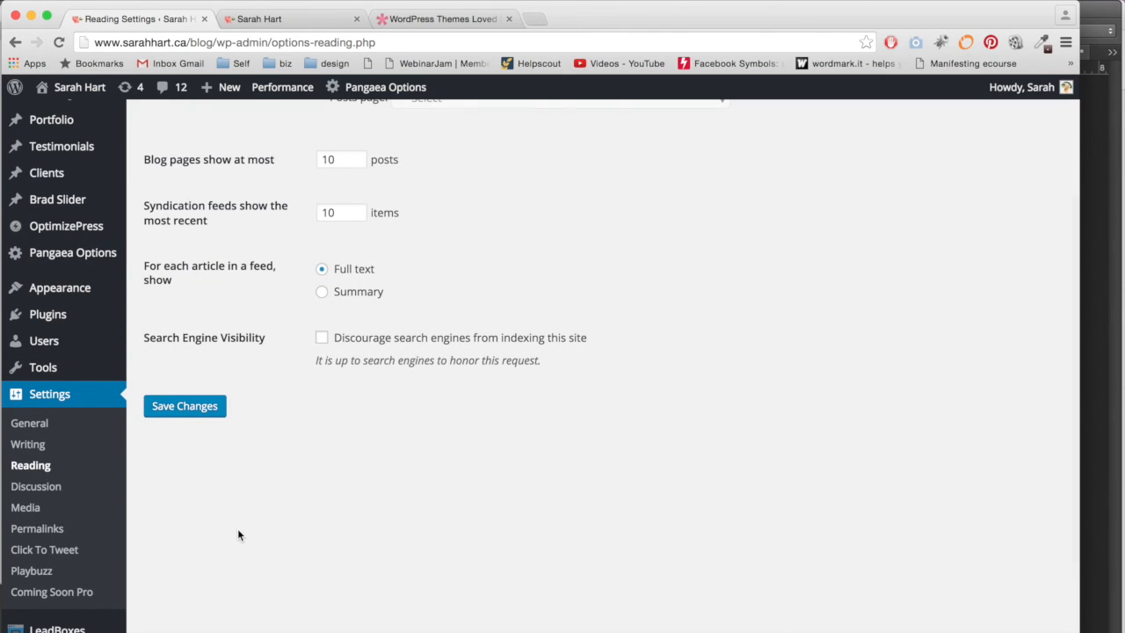
click(51, 528)
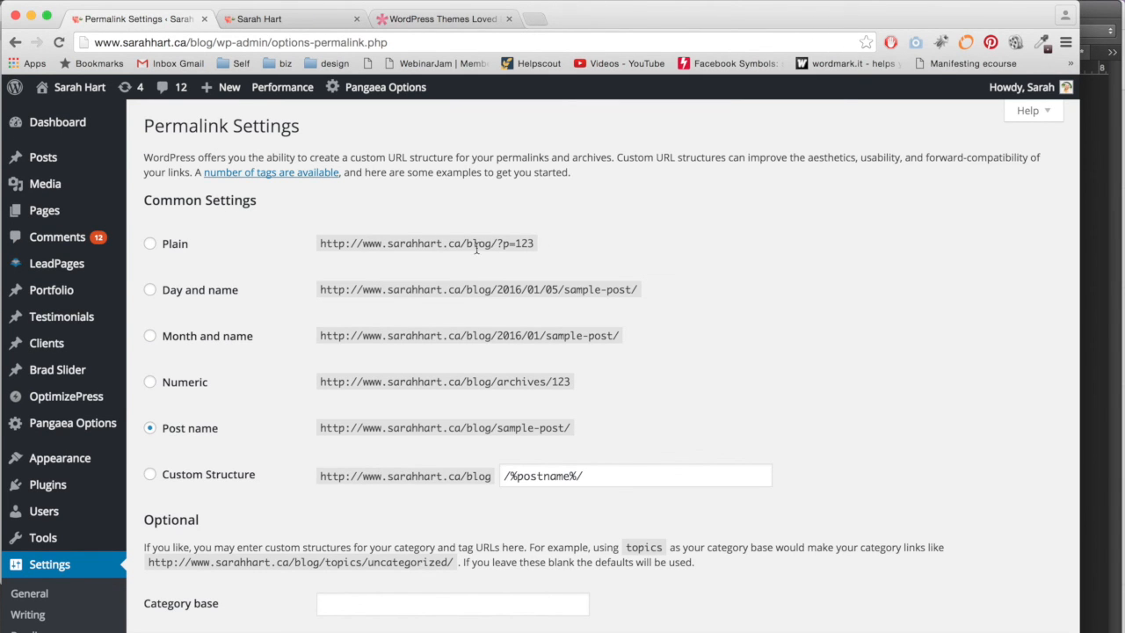
click(171, 247)
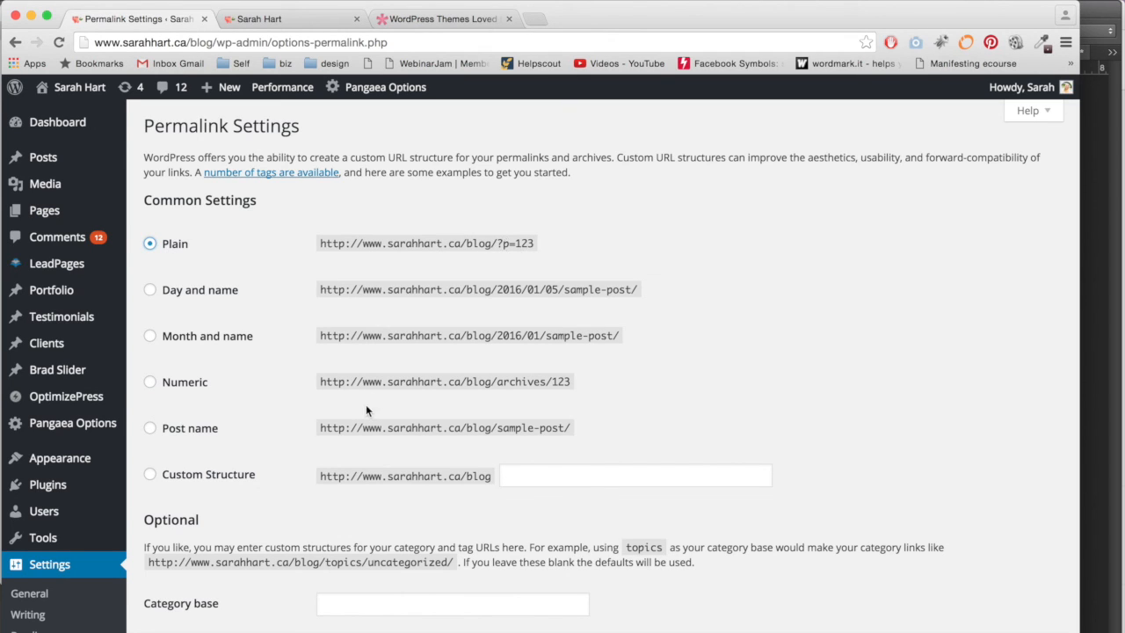
click(150, 428)
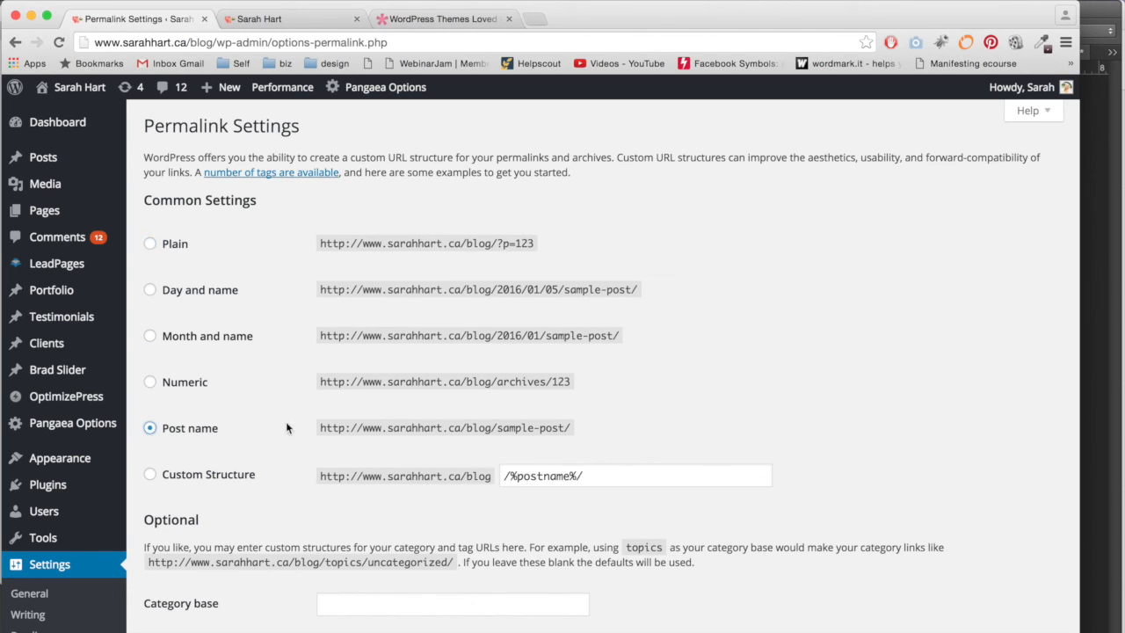